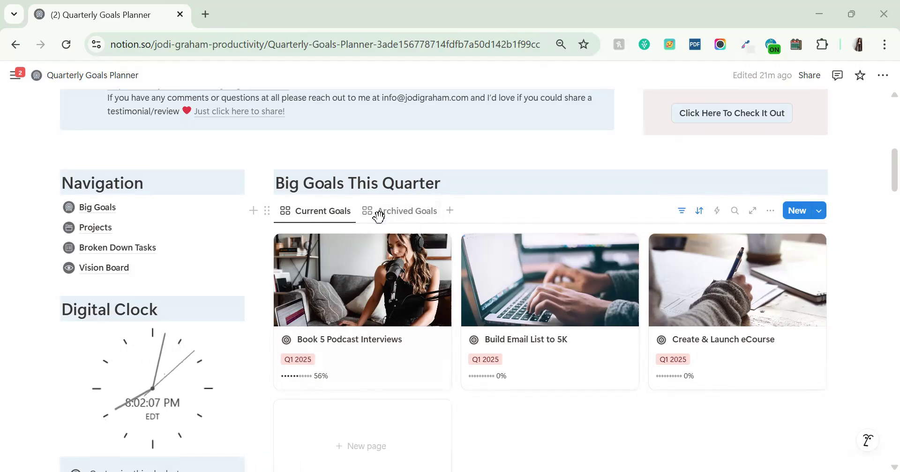
Step: Show the filters of the Current Goals view and inspect the Archive Goal filter's condition
{"action": "left_click", "coordinate": [324, 212]}
{"action": "key", "text": "Escape"}
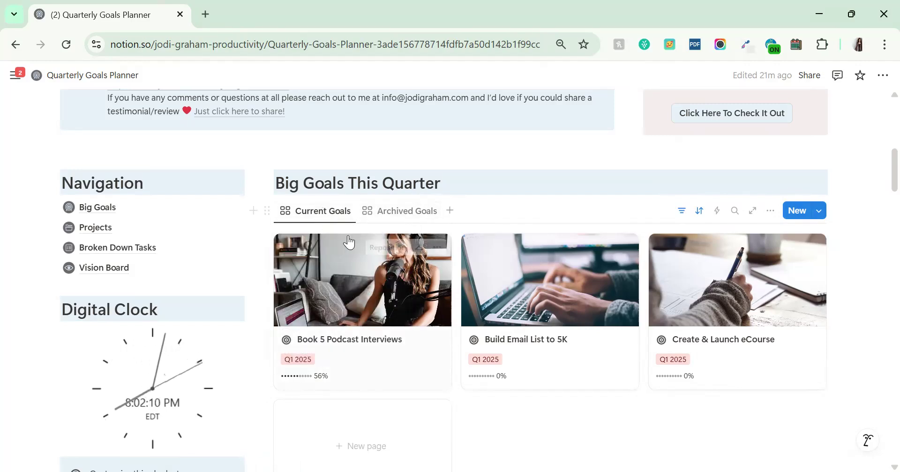
{"action": "left_click", "coordinate": [682, 212]}
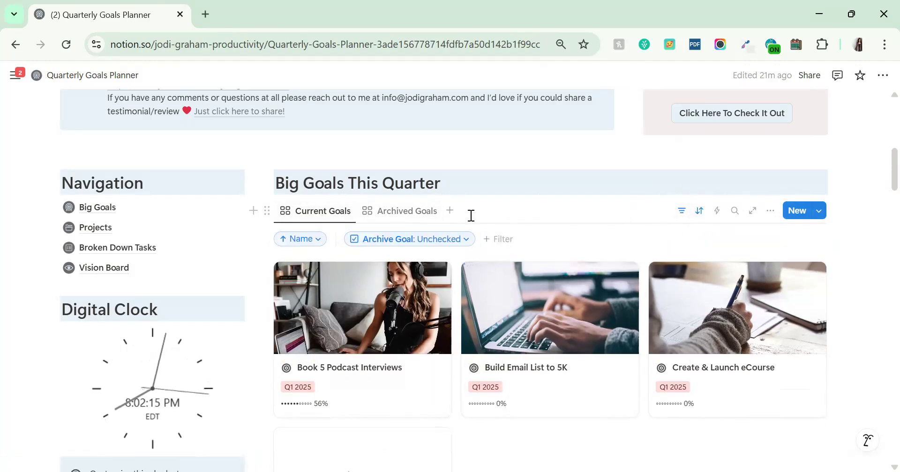
{"action": "left_click", "coordinate": [450, 243]}
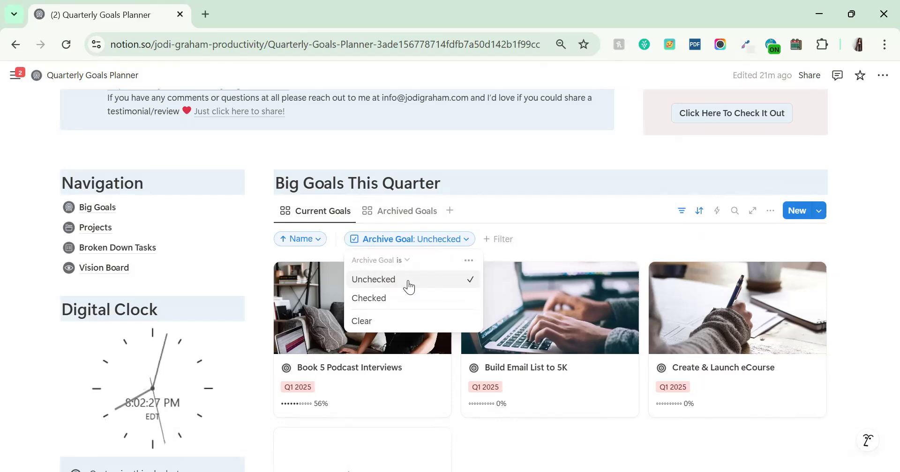
Step: Switch to the Archived Goals view and inspect the condition of its Archive Goal filter
{"action": "left_click", "coordinate": [392, 218]}
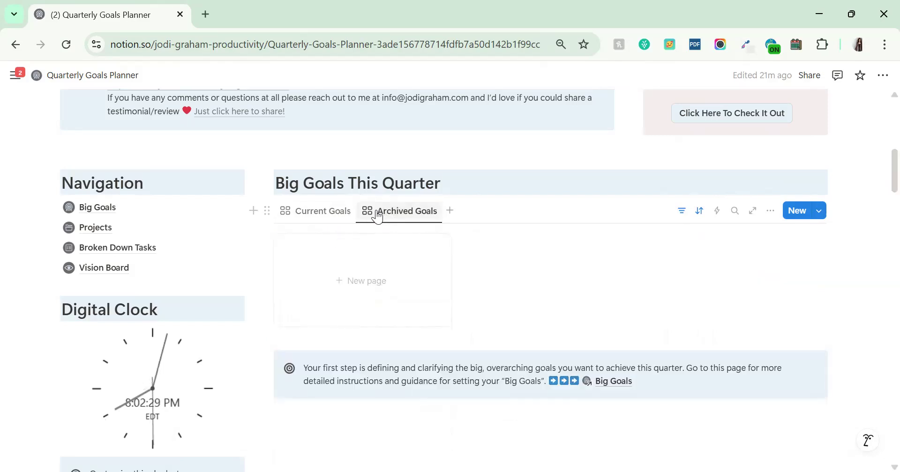
{"action": "left_click", "coordinate": [683, 218]}
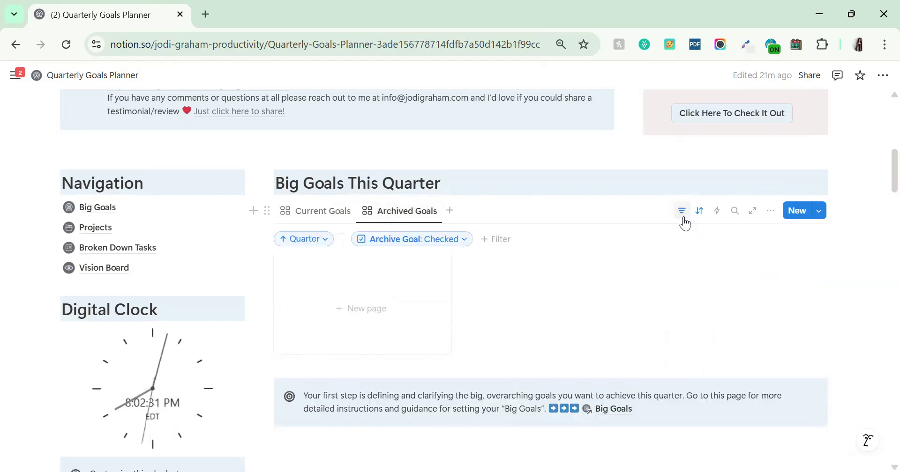
{"action": "left_click", "coordinate": [453, 243]}
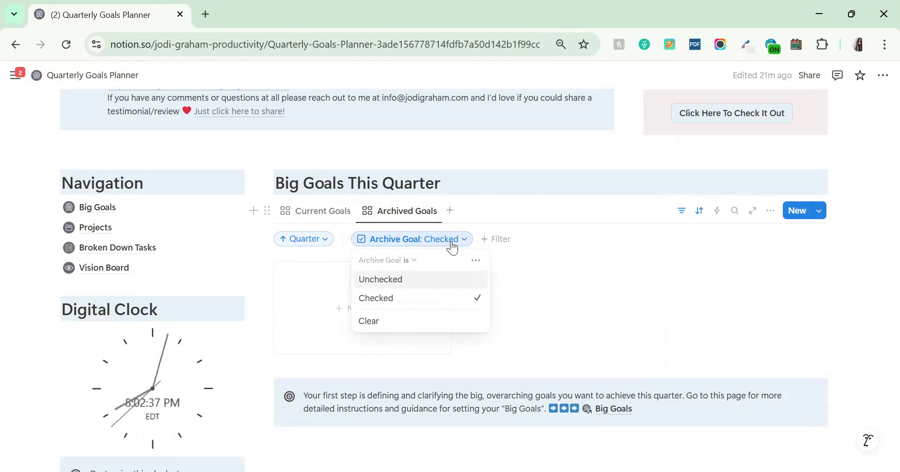
{"action": "left_click", "coordinate": [637, 289]}
Step: Open the Book 5 Podcast Interviews goal from the Current Goals view and inspect its Archive Goal property settings
{"action": "left_click", "coordinate": [311, 216]}
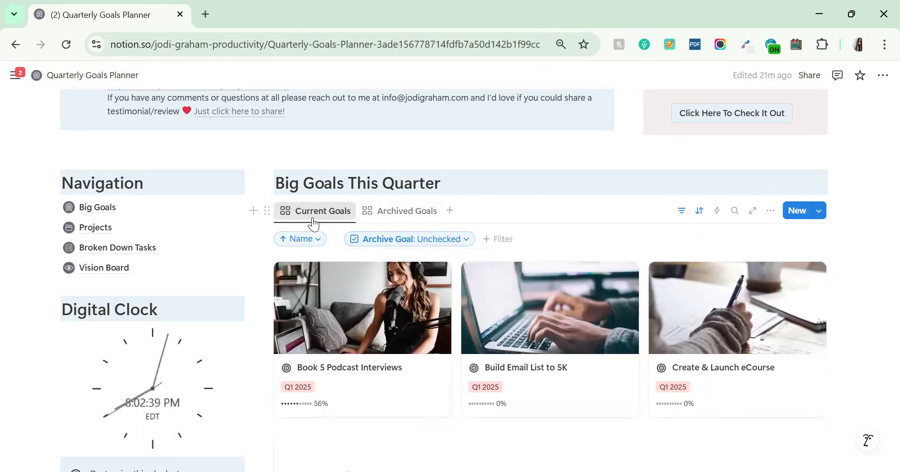
{"action": "left_click", "coordinate": [303, 322]}
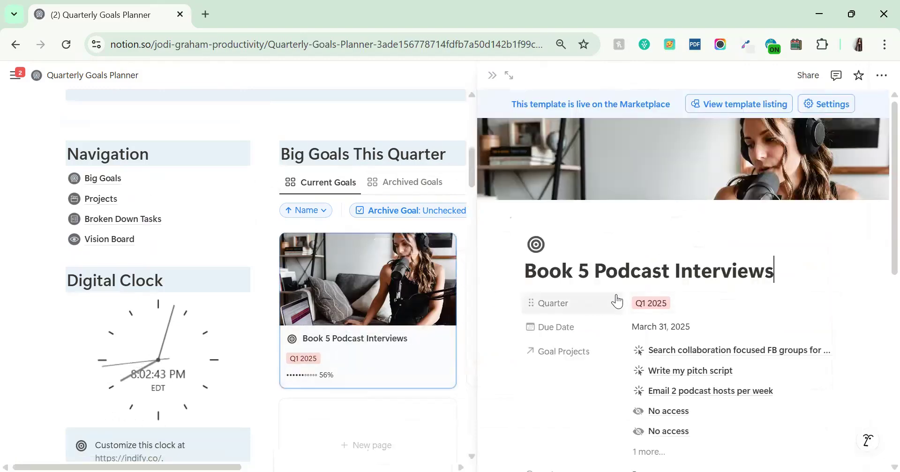
{"action": "scroll", "coordinate": [678, 338], "scroll_direction": "down", "scroll_amount": 2}
{"action": "scroll", "coordinate": [678, 338], "scroll_direction": "down", "scroll_amount": 2}
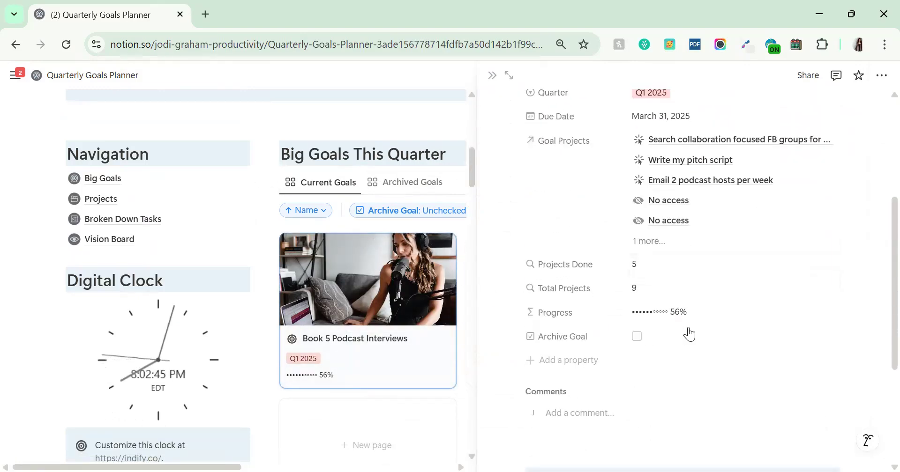
{"action": "left_click", "coordinate": [554, 340]}
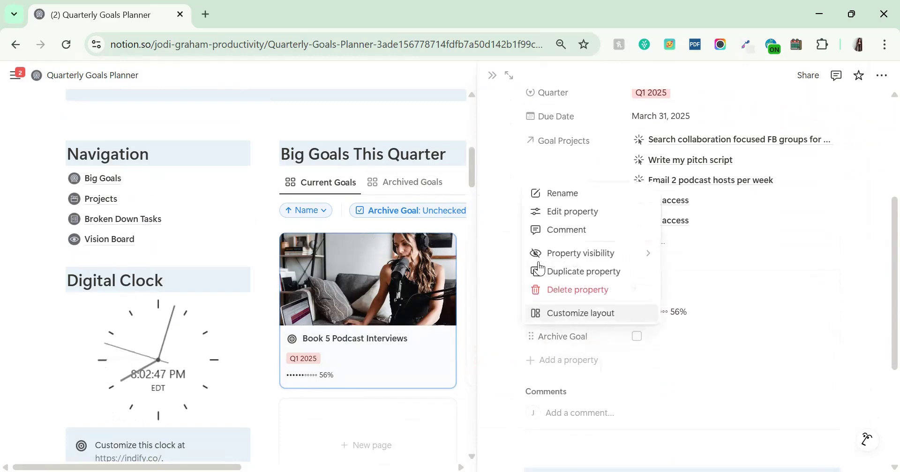
{"action": "left_click", "coordinate": [579, 211]}
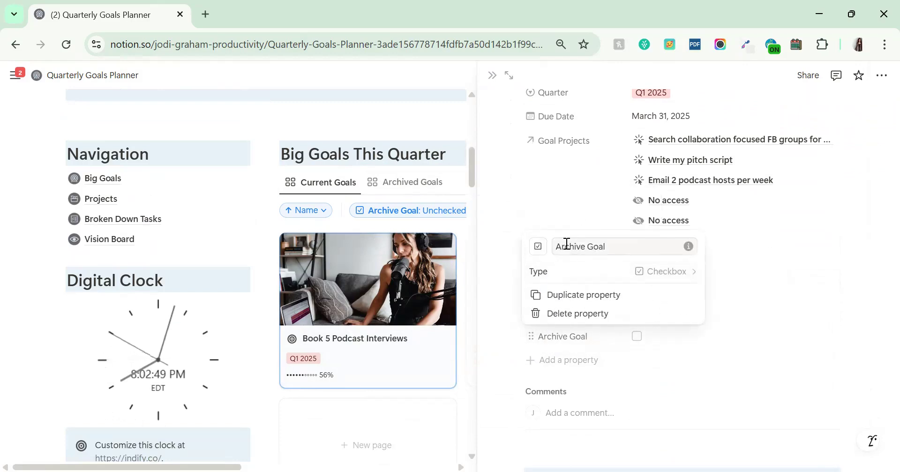
{"action": "left_click", "coordinate": [796, 337]}
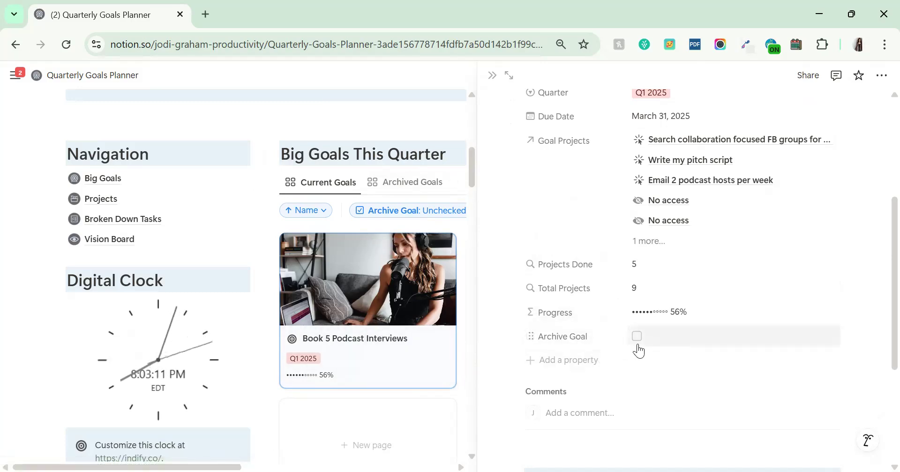
Step: Check Archive Goal for Book 5 Podcast Interviews, close its page, and compare the Archived Goals and Current Goals views
{"action": "left_click", "coordinate": [638, 340]}
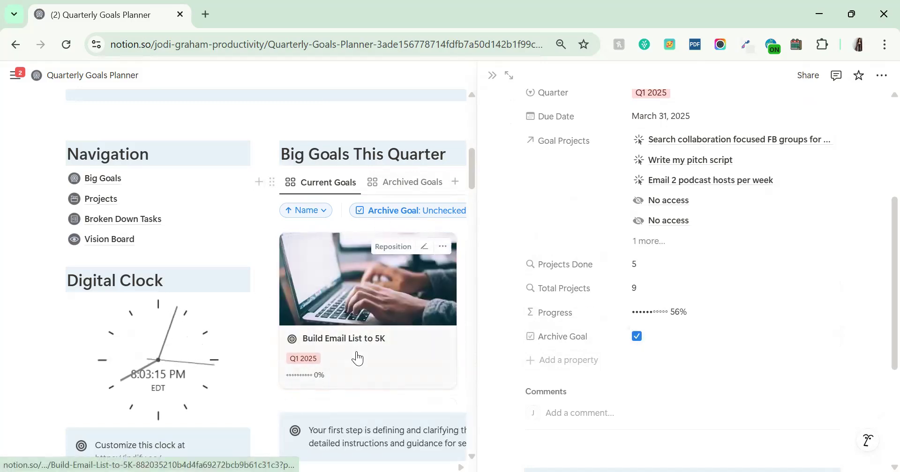
{"action": "left_click", "coordinate": [491, 75]}
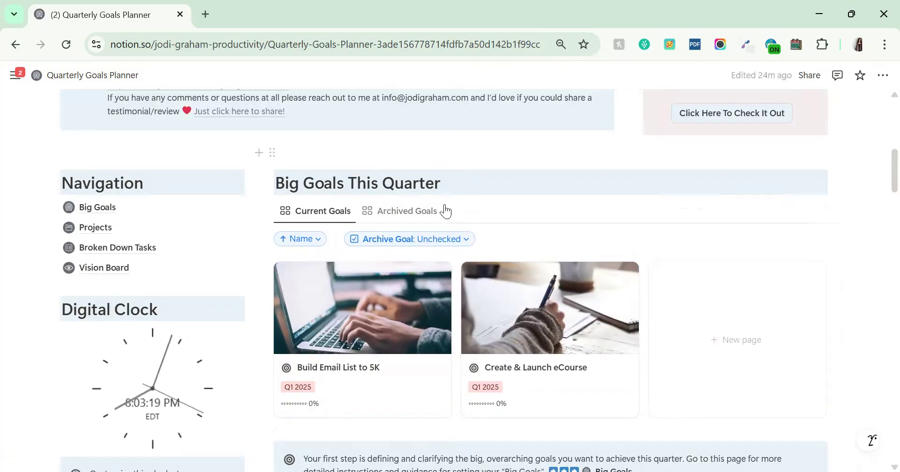
{"action": "left_click", "coordinate": [411, 211]}
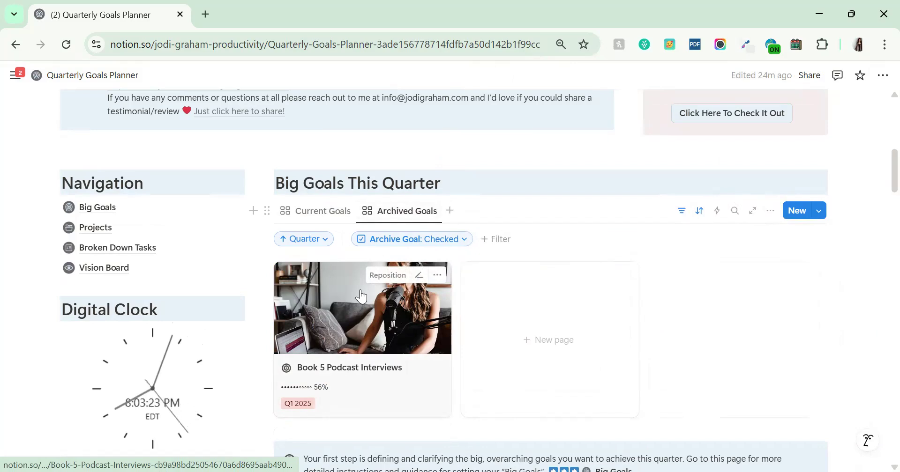
{"action": "left_click", "coordinate": [303, 218]}
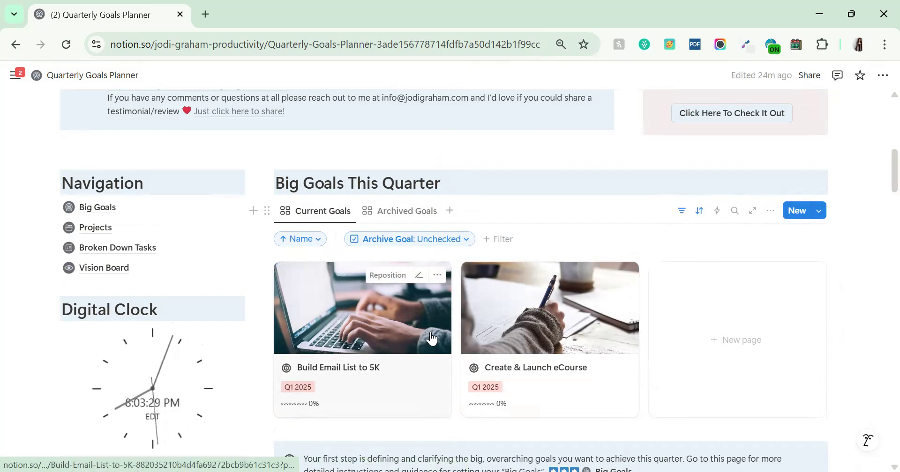
{"action": "left_click", "coordinate": [389, 216]}
{"action": "left_click", "coordinate": [324, 211]}
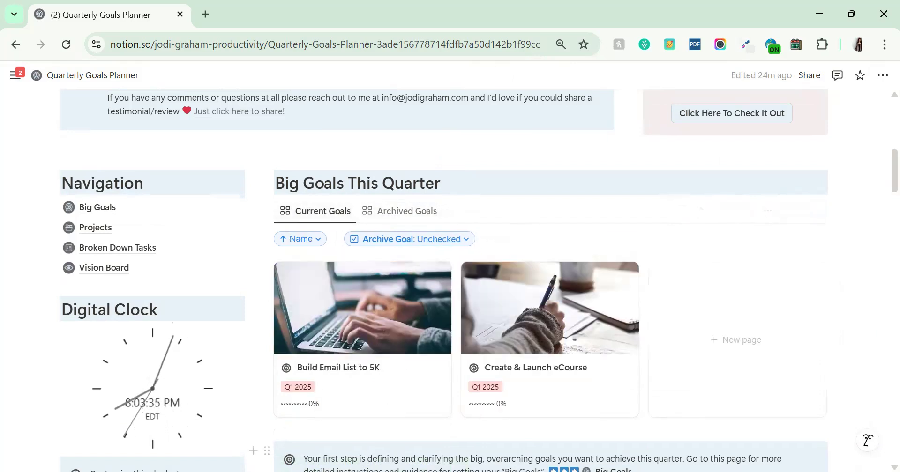
Step: Add a Status-type property named Status to the Build Email List to 5K goal and view its selectable options
{"action": "left_click", "coordinate": [362, 324]}
{"action": "scroll", "coordinate": [639, 306], "scroll_direction": "down", "scroll_amount": 5}
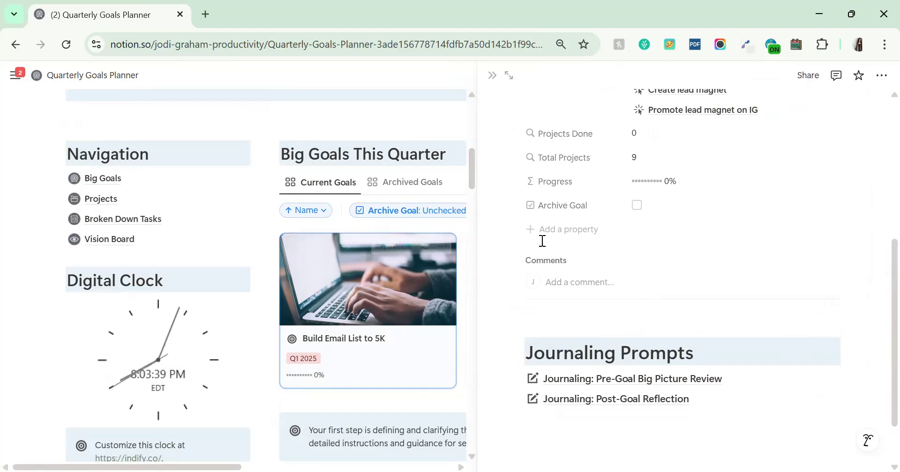
{"action": "left_click", "coordinate": [556, 230]}
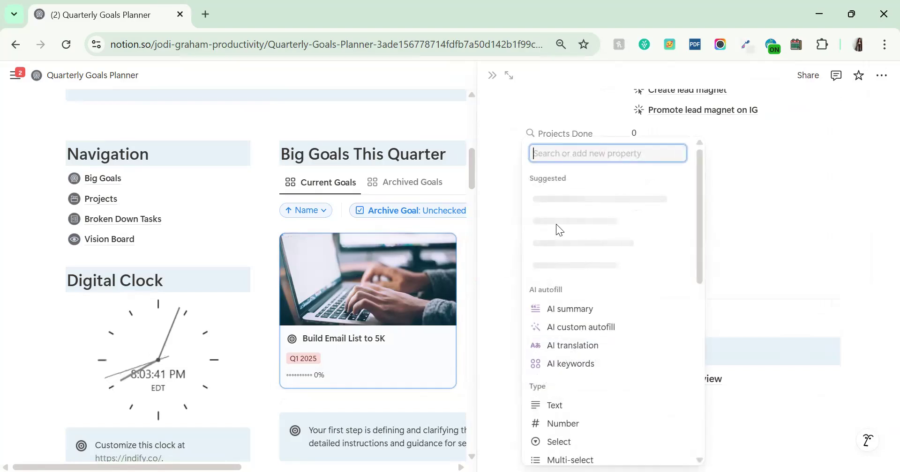
{"action": "type", "text": "status"}
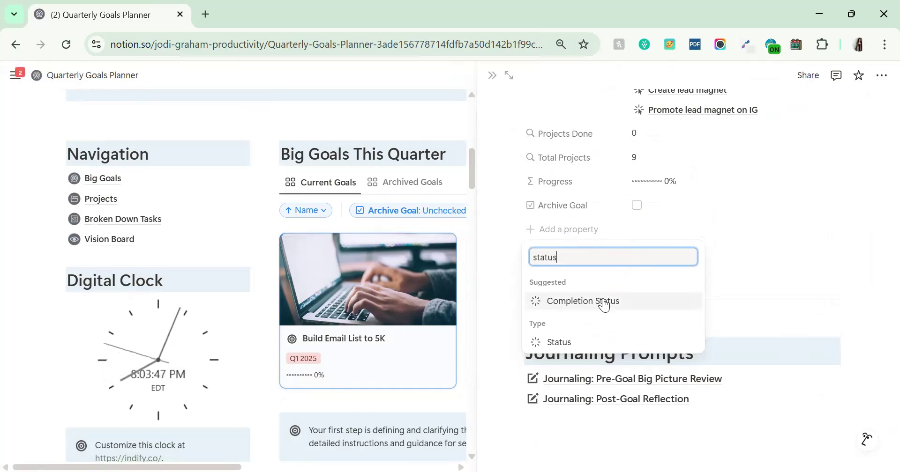
{"action": "left_click", "coordinate": [576, 341]}
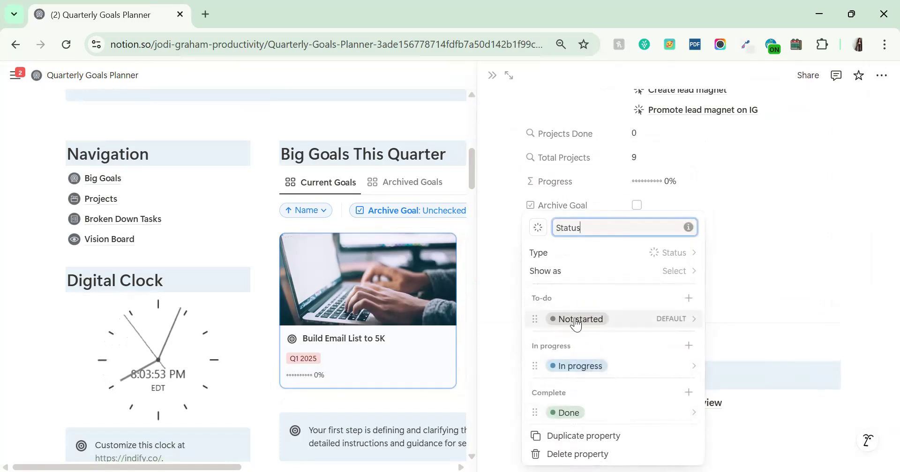
{"action": "left_click", "coordinate": [730, 309]}
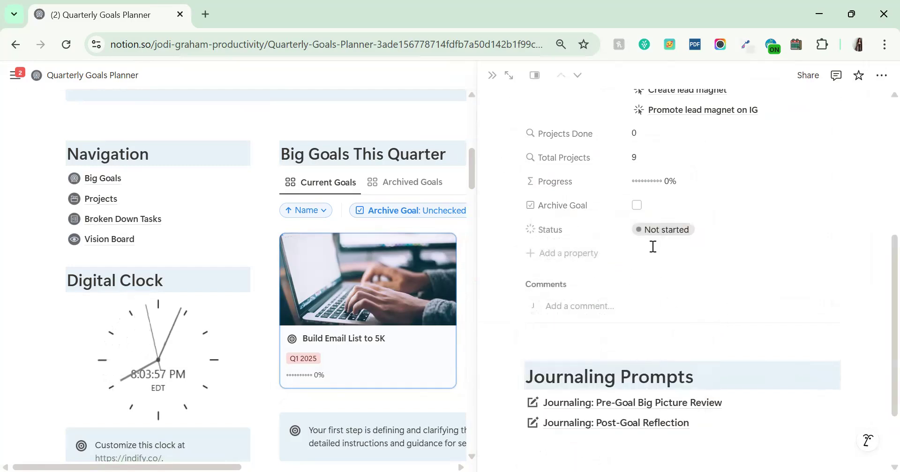
{"action": "left_click", "coordinate": [680, 229]}
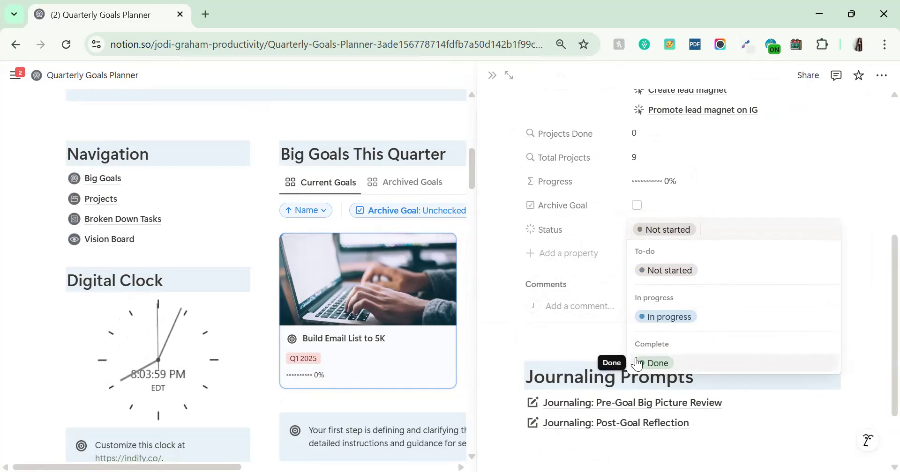
{"action": "left_click", "coordinate": [513, 348]}
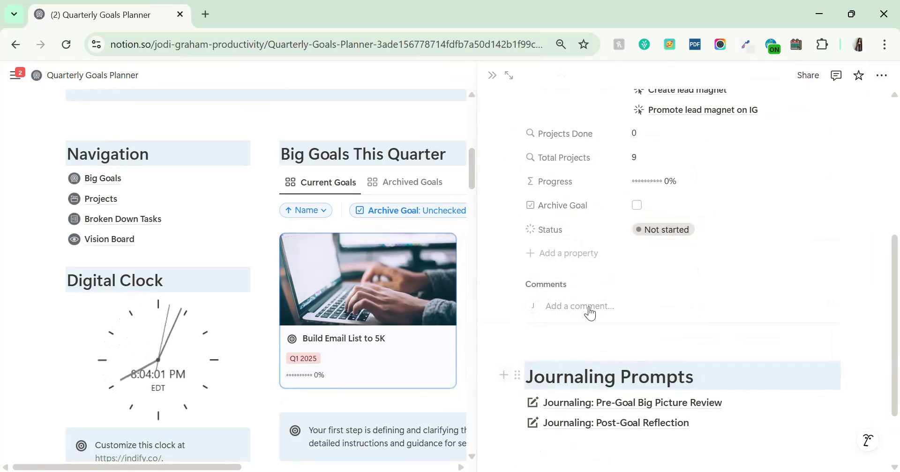
Step: Delete the Archive Goal filter from the Archived Goals view
{"action": "left_click", "coordinate": [403, 182]}
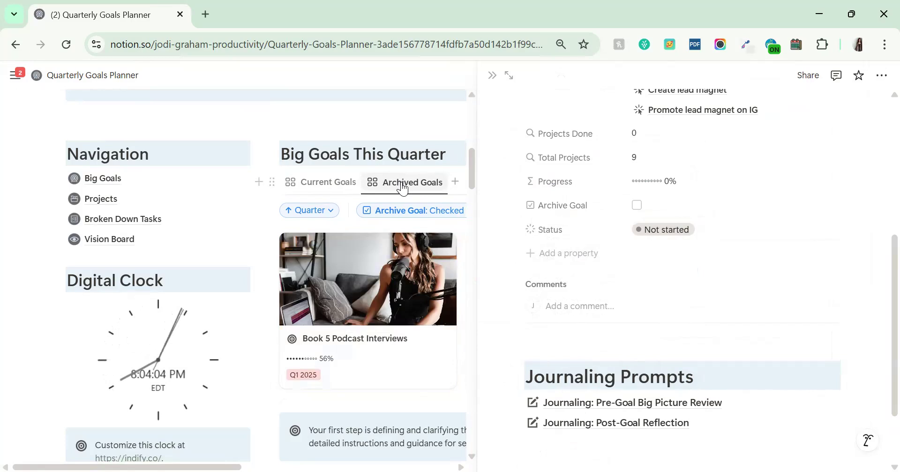
{"action": "left_click", "coordinate": [491, 77]}
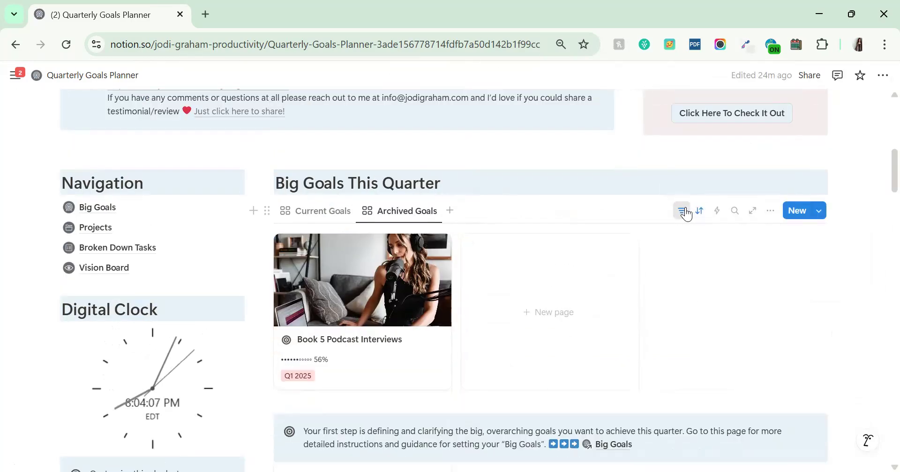
{"action": "left_click", "coordinate": [683, 212]}
{"action": "left_click", "coordinate": [385, 241]}
{"action": "left_click", "coordinate": [477, 261]}
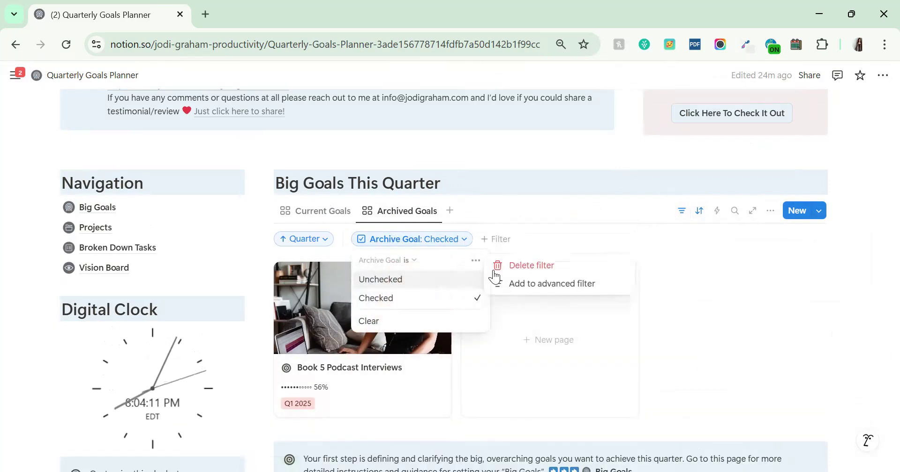
{"action": "left_click", "coordinate": [504, 264]}
Step: Filter the Archived Goals view by Status with the Complete group's Done option and save the filter for everyone
{"action": "left_click", "coordinate": [382, 248]}
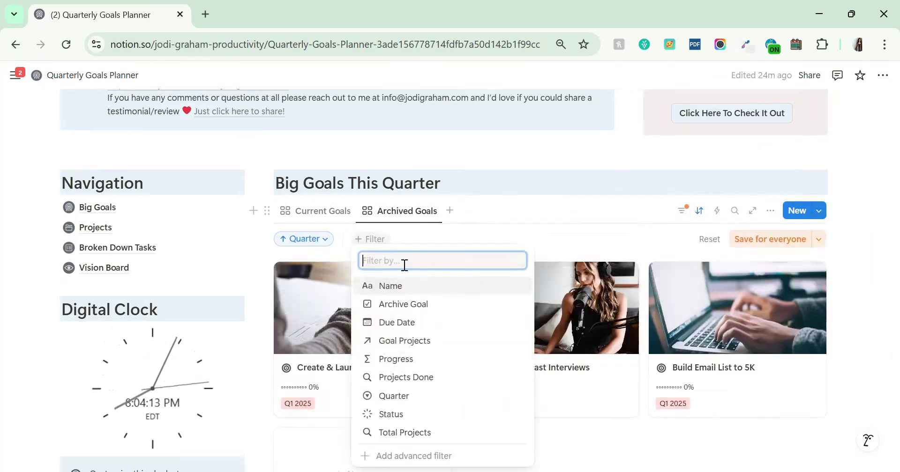
{"action": "type", "text": "statu"}
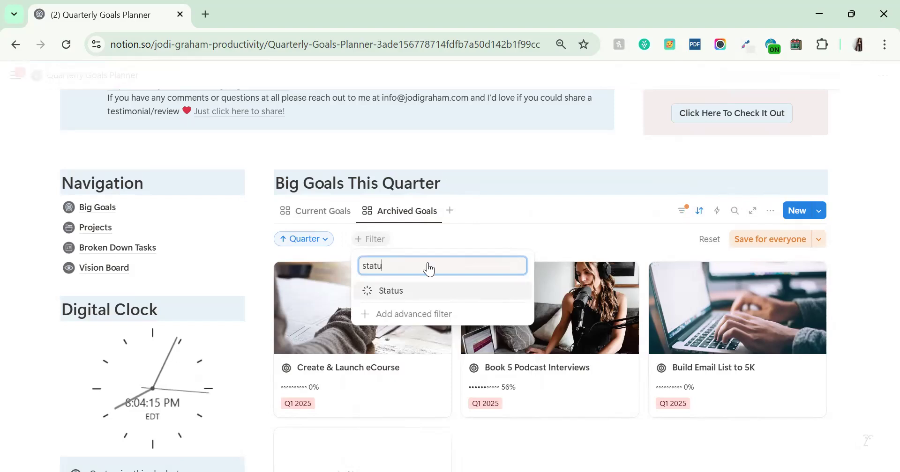
{"action": "left_click", "coordinate": [420, 294]}
{"action": "left_click", "coordinate": [410, 371]}
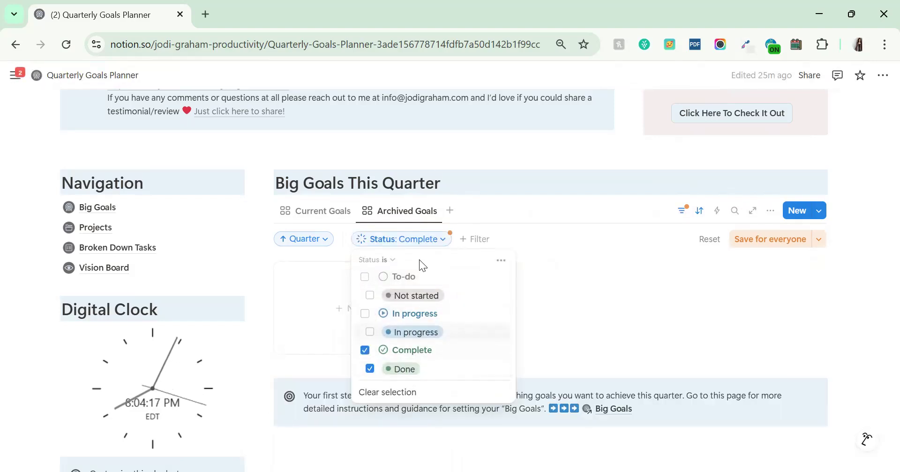
{"action": "left_click", "coordinate": [782, 238]}
Step: Set the Status of Build Email List to 5K to Done and check the Archived Goals view
{"action": "left_click", "coordinate": [342, 220]}
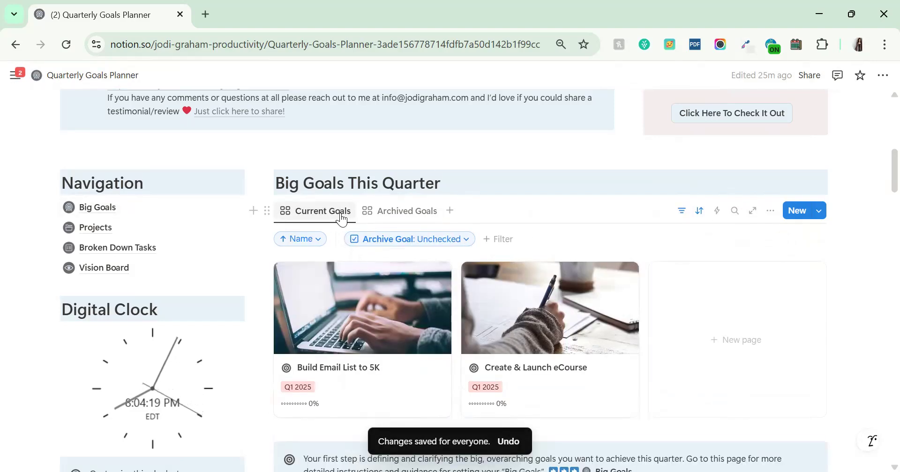
{"action": "left_click", "coordinate": [368, 296]}
{"action": "scroll", "coordinate": [614, 281], "scroll_direction": "down", "scroll_amount": 4}
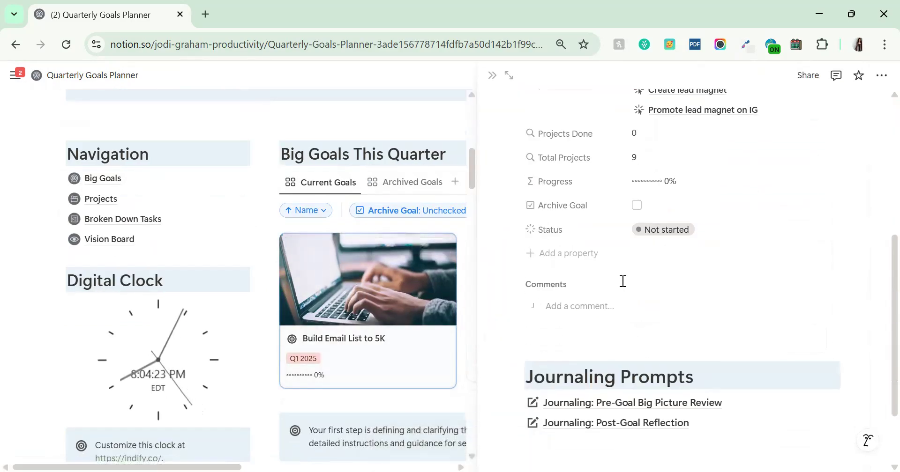
{"action": "left_click", "coordinate": [650, 231]}
{"action": "left_click", "coordinate": [658, 364]}
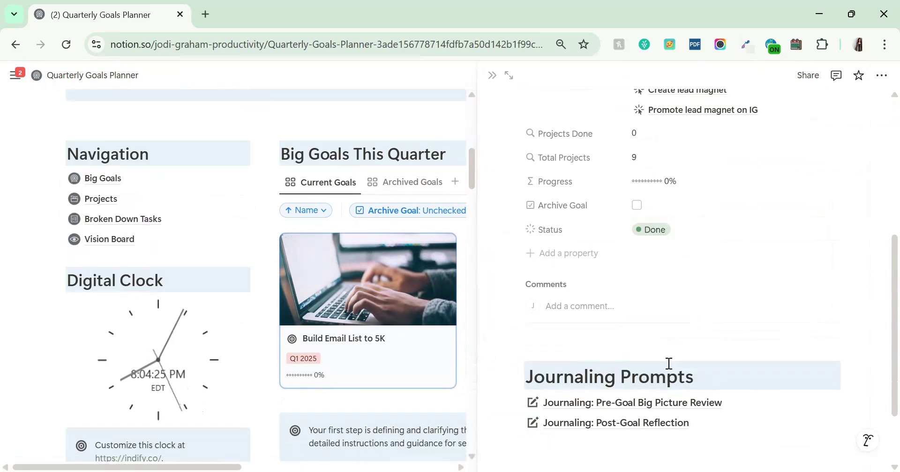
{"action": "left_click", "coordinate": [492, 76]}
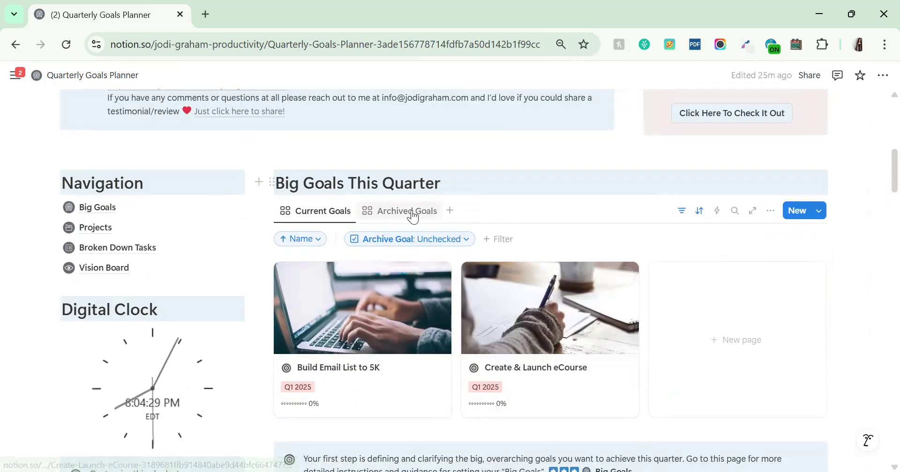
{"action": "left_click", "coordinate": [407, 214]}
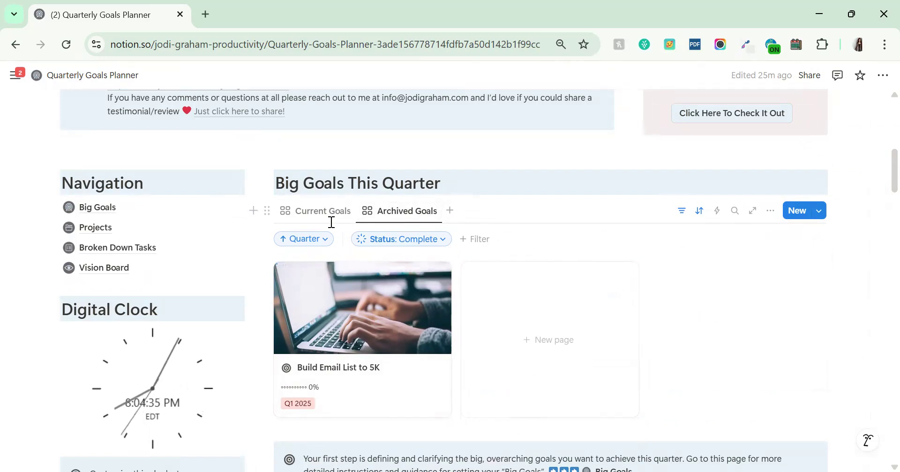
Step: Add a Select-type property named Select to the Build Email List to 5K goal from the Current Goals view
{"action": "left_click", "coordinate": [321, 212]}
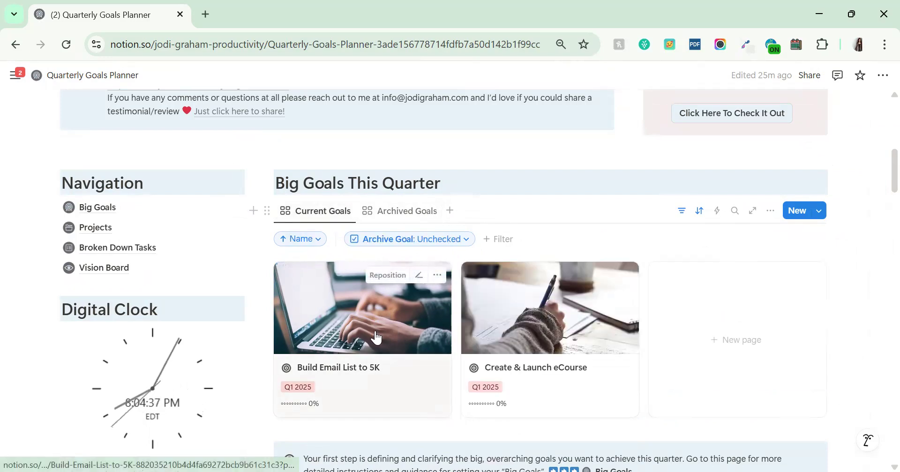
{"action": "left_click", "coordinate": [338, 338]}
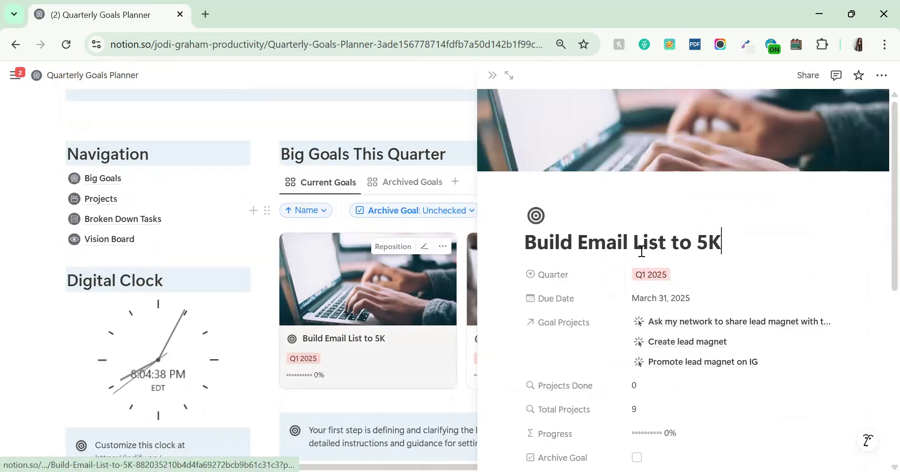
{"action": "scroll", "coordinate": [656, 329], "scroll_direction": "down", "scroll_amount": 5}
{"action": "left_click", "coordinate": [563, 184]}
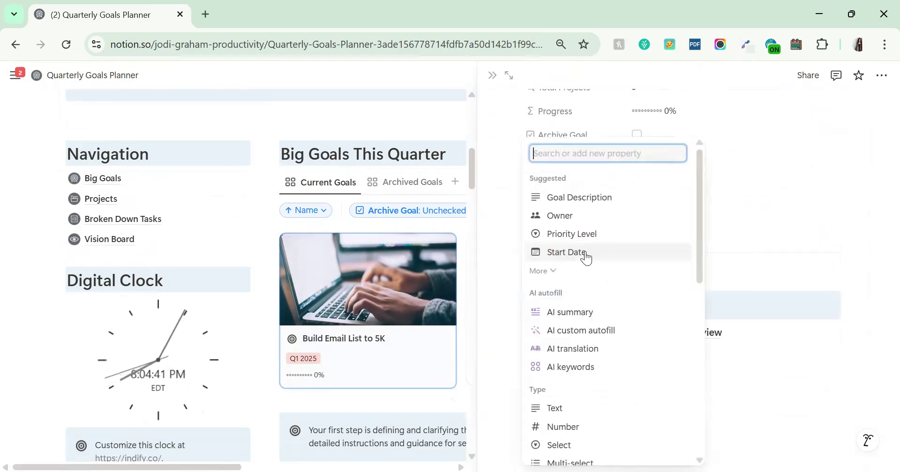
{"action": "type", "text": "select"}
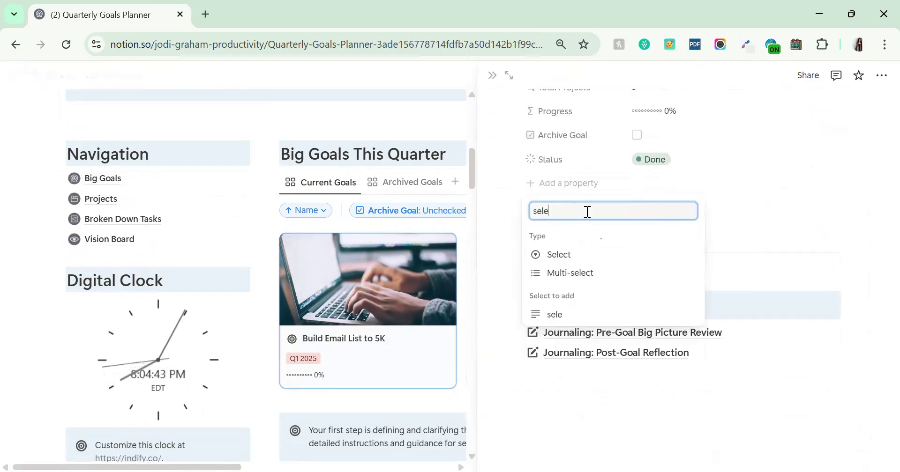
{"action": "left_click", "coordinate": [570, 256]}
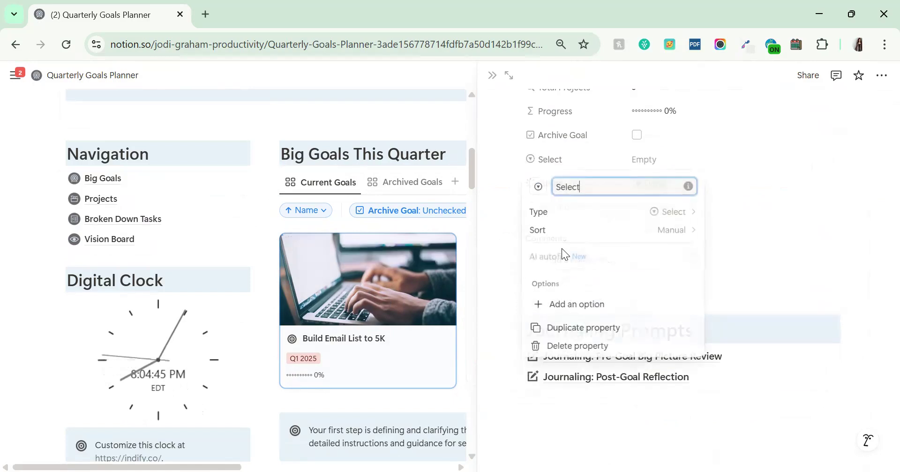
{"action": "left_click", "coordinate": [764, 260]}
Step: Add the options Tag 1, Tag 2 and Tag 3 to the goal's Select property
{"action": "left_click", "coordinate": [648, 160]}
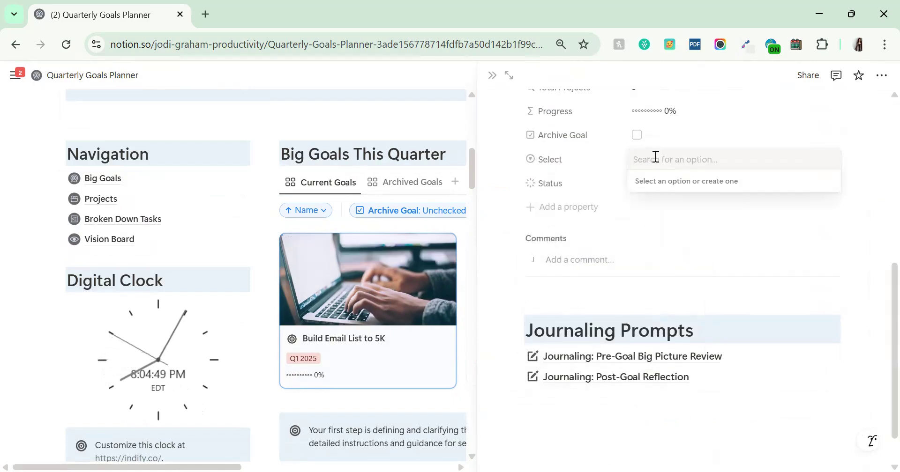
{"action": "left_click", "coordinate": [565, 160]}
{"action": "left_click", "coordinate": [565, 160]}
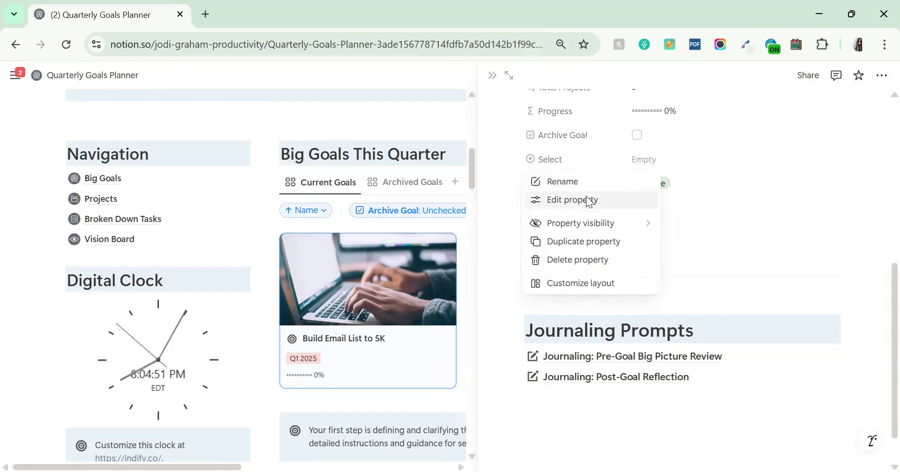
{"action": "left_click", "coordinate": [589, 199]}
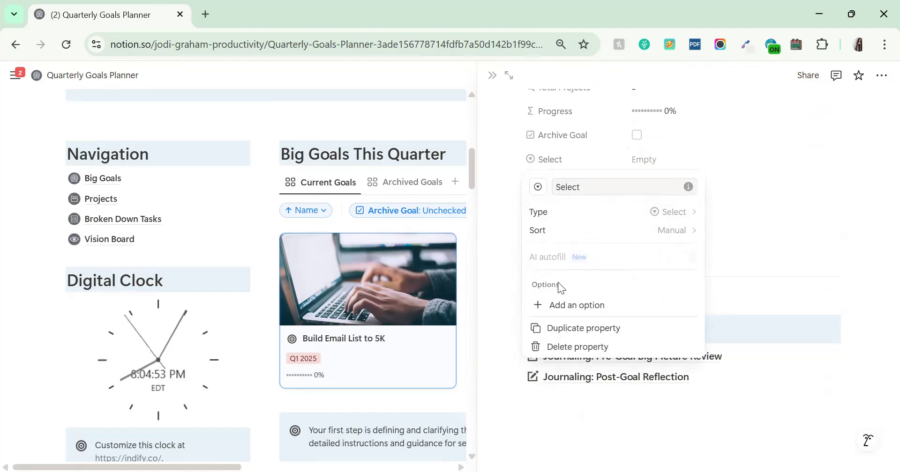
{"action": "left_click", "coordinate": [572, 305]}
{"action": "type", "text": "Tag 1"}
{"action": "key", "text": "Return"}
{"action": "type", "text": "Tag 2"}
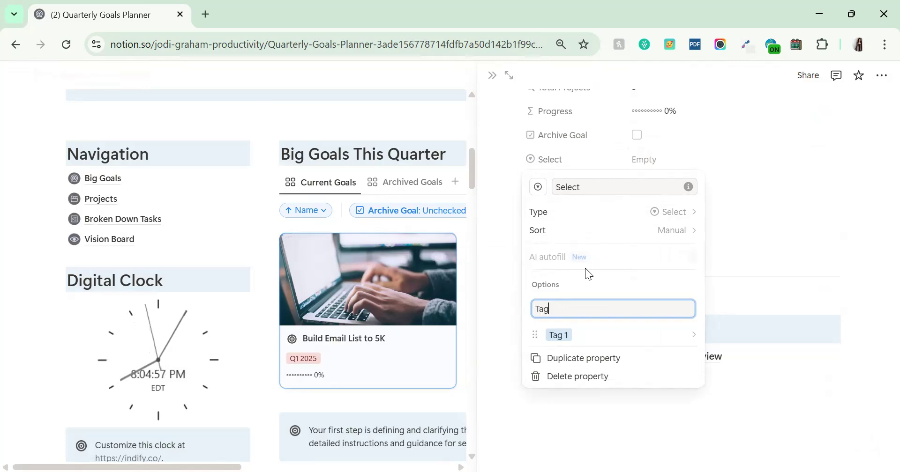
{"action": "key", "text": "Return"}
{"action": "type", "text": "Tag 3"}
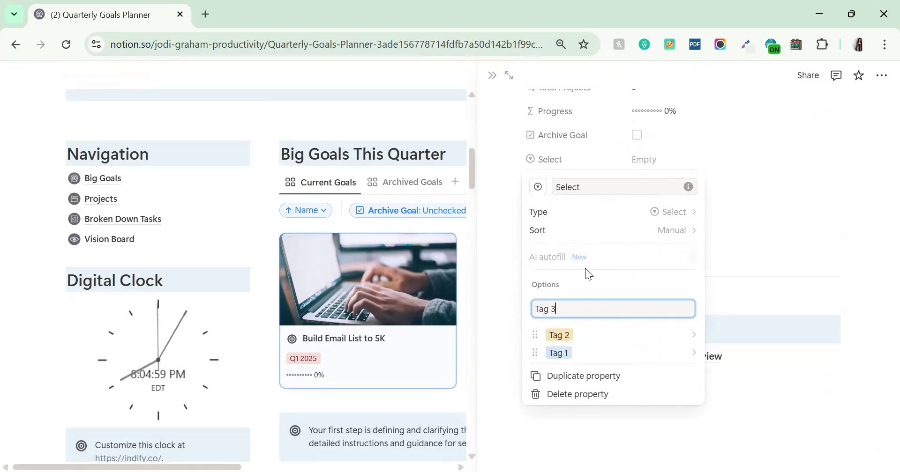
{"action": "key", "text": "Return"}
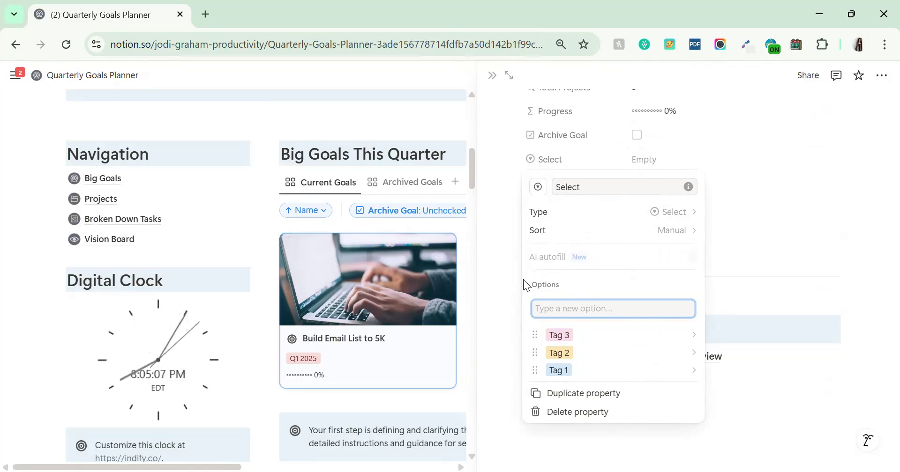
{"action": "left_click", "coordinate": [790, 283]}
Step: Close the goal page and delete the Status filter from the Archived Goals view
{"action": "scroll", "coordinate": [560, 279], "scroll_direction": "up", "scroll_amount": 2}
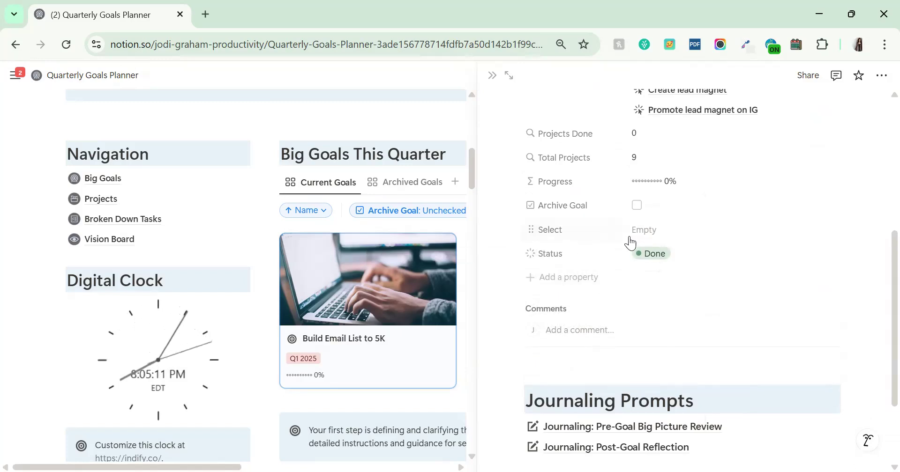
{"action": "left_click", "coordinate": [394, 183]}
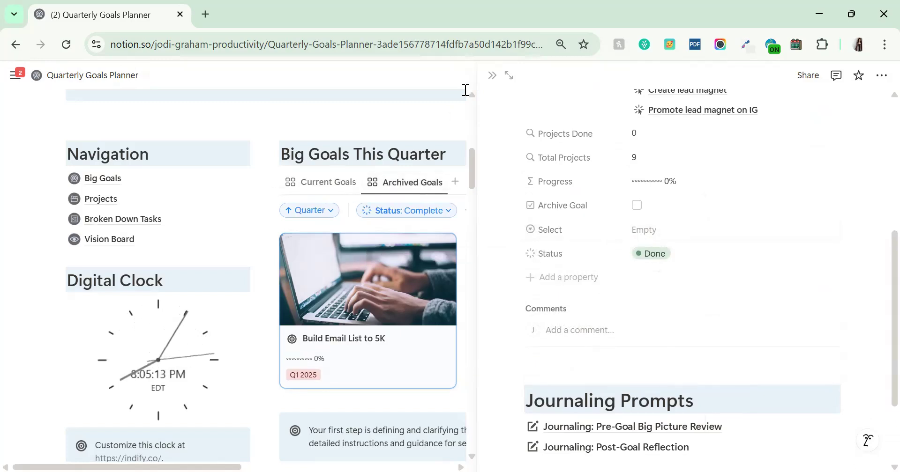
{"action": "left_click", "coordinate": [492, 80]}
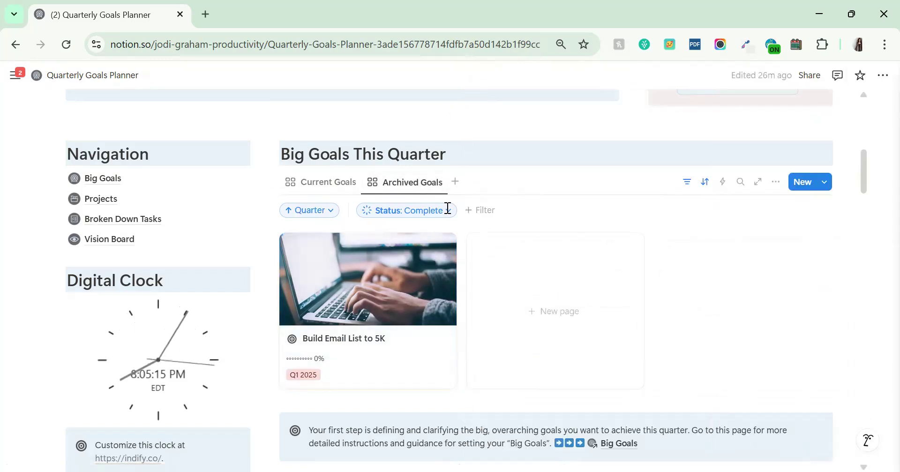
{"action": "scroll", "coordinate": [447, 209], "scroll_direction": "up", "scroll_amount": 1}
{"action": "left_click", "coordinate": [450, 211]}
{"action": "left_click", "coordinate": [437, 244]}
{"action": "left_click", "coordinate": [438, 240]}
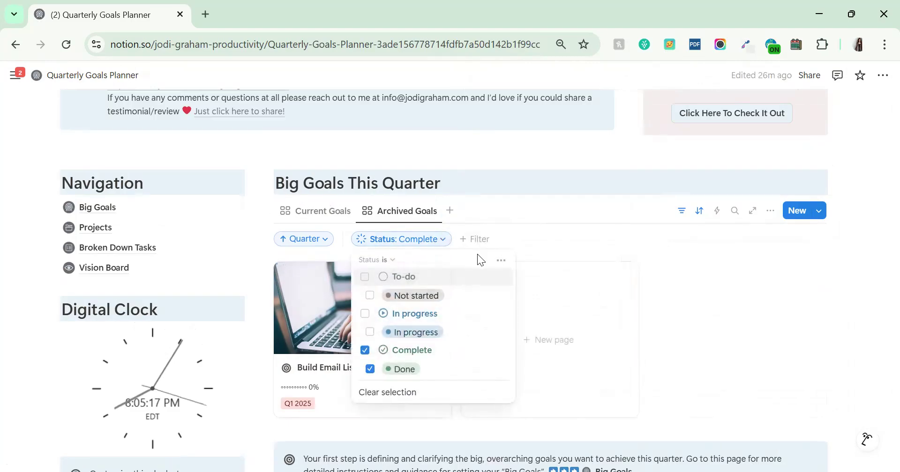
{"action": "left_click", "coordinate": [502, 262]}
{"action": "left_click", "coordinate": [532, 265]}
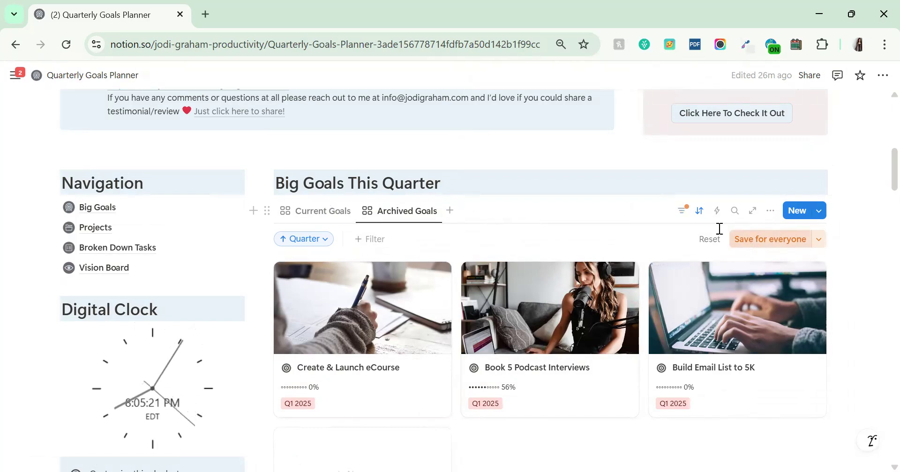
Step: Filter the Archived Goals view by the Select property with the Tag 3 option
{"action": "left_click", "coordinate": [682, 216]}
{"action": "left_click", "coordinate": [682, 217]}
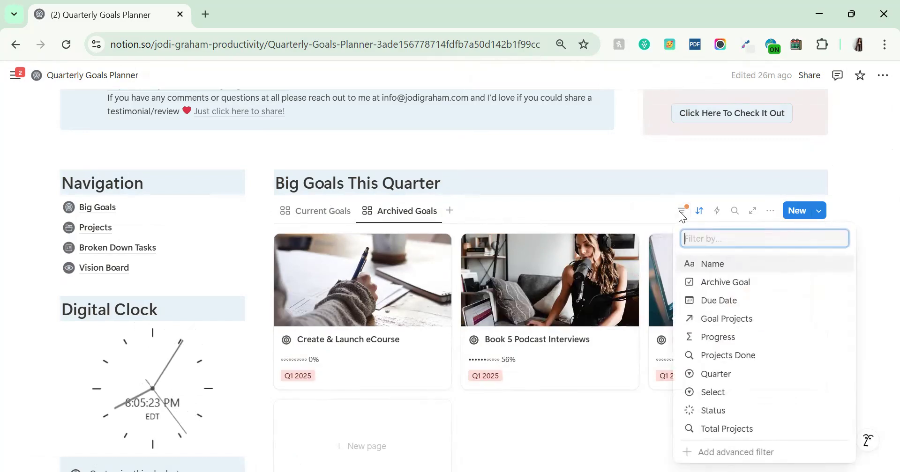
{"action": "left_click", "coordinate": [633, 220]}
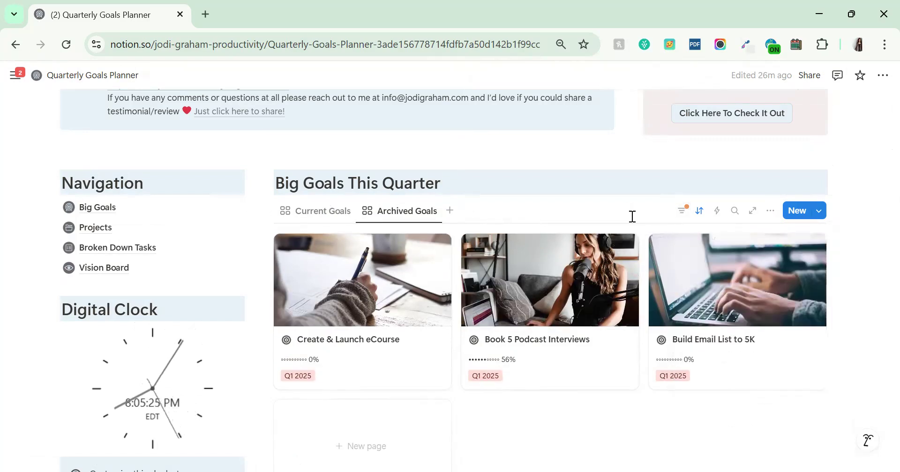
{"action": "left_click", "coordinate": [682, 215]}
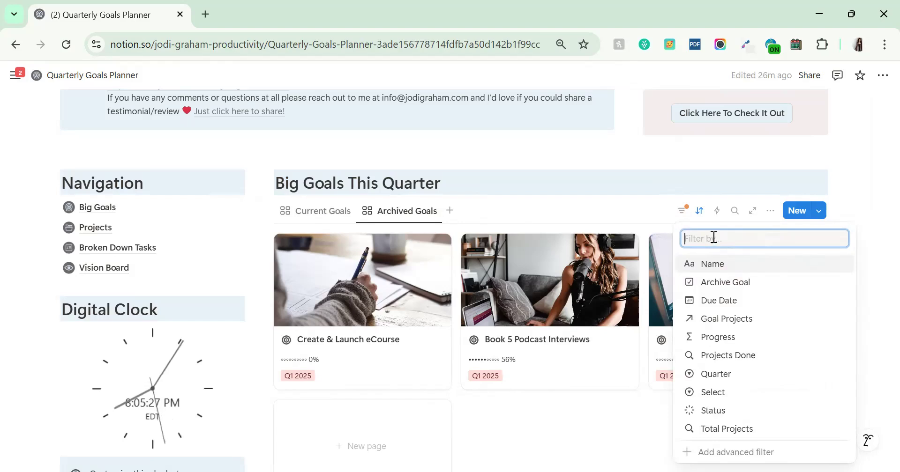
{"action": "type", "text": "sele"}
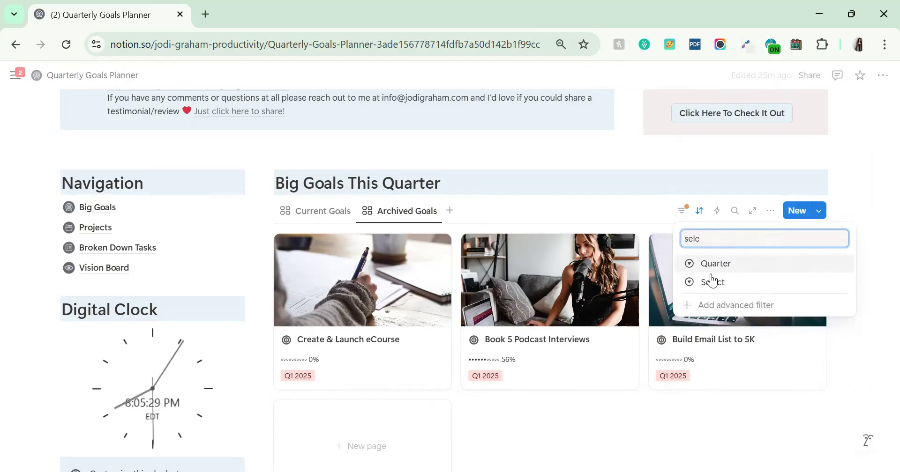
{"action": "left_click", "coordinate": [713, 282]}
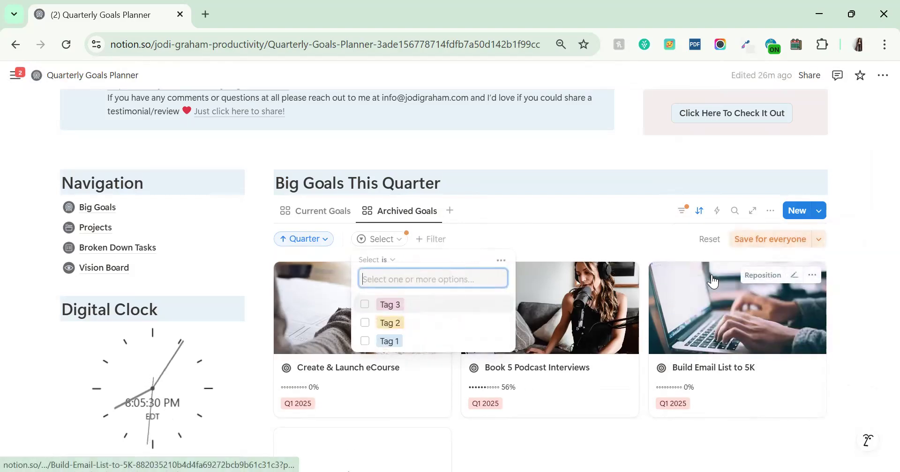
{"action": "left_click", "coordinate": [392, 312]}
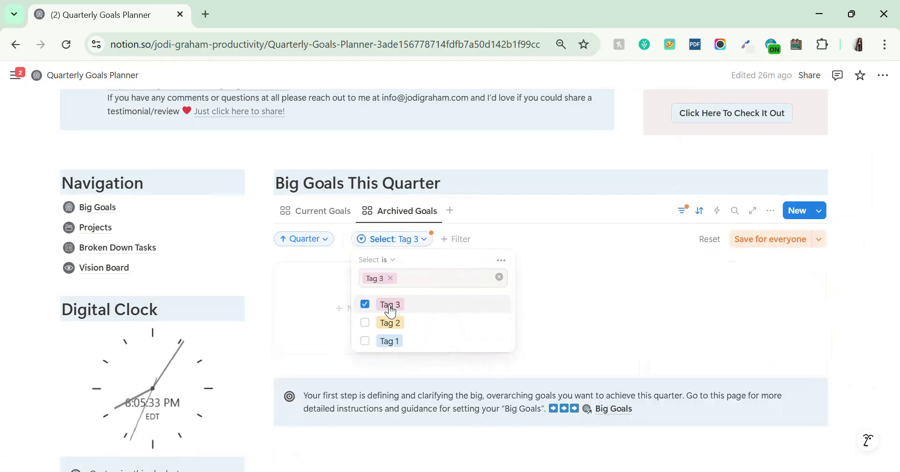
{"action": "left_click", "coordinate": [632, 301]}
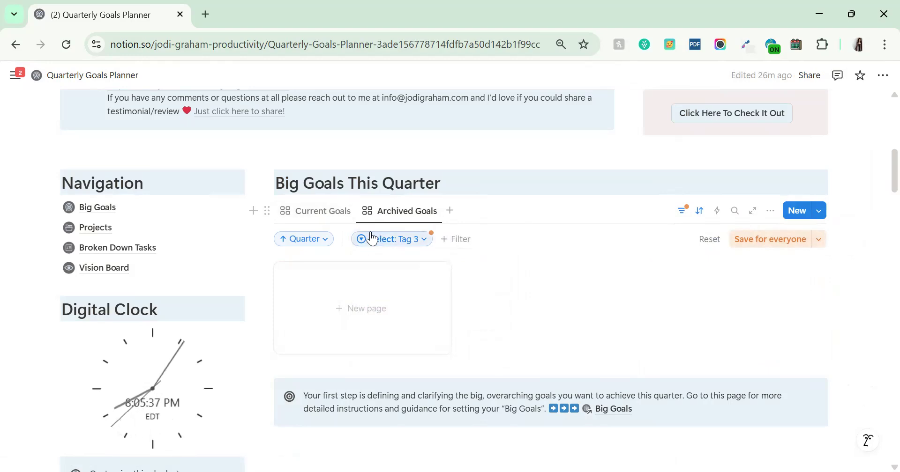
Step: Set the Select property of Build Email List to 5K to Tag 3 and check the Archived Goals view
{"action": "left_click", "coordinate": [332, 216]}
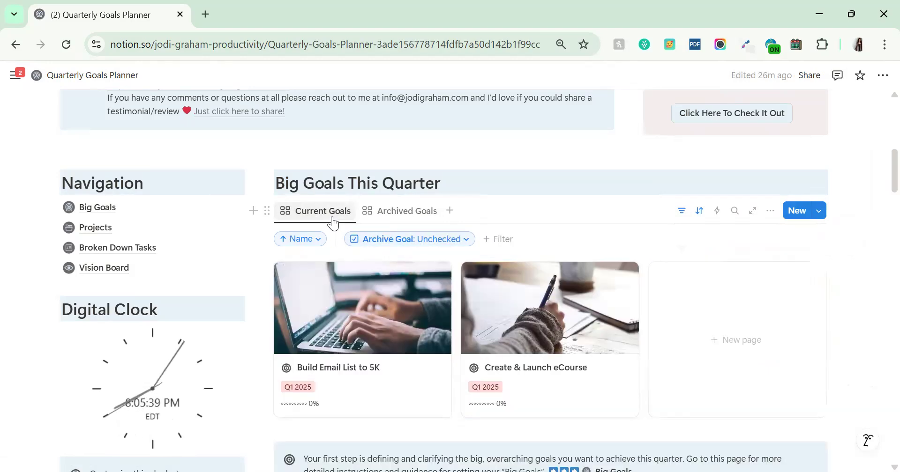
{"action": "left_click", "coordinate": [422, 318]}
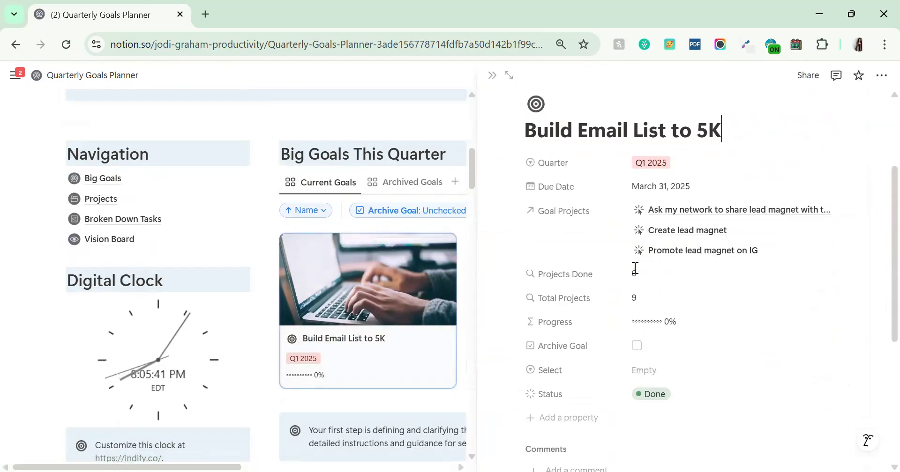
{"action": "scroll", "coordinate": [639, 340], "scroll_direction": "down", "scroll_amount": 2}
{"action": "left_click", "coordinate": [649, 301]}
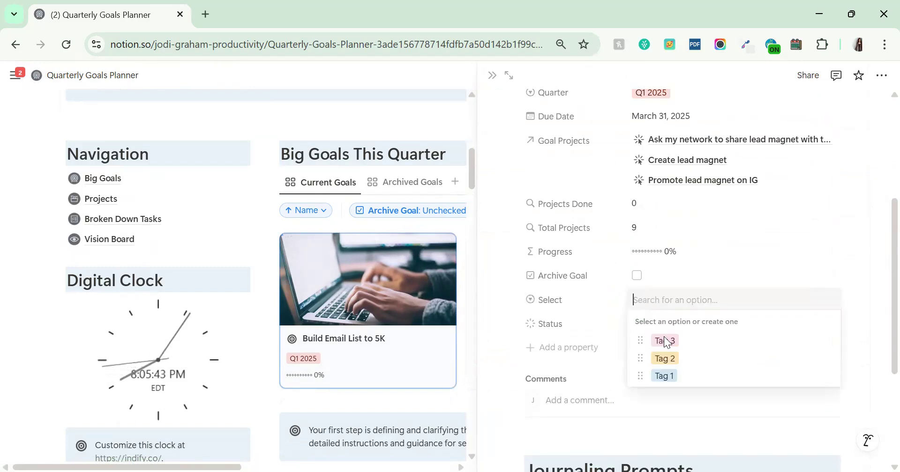
{"action": "left_click", "coordinate": [663, 343]}
{"action": "left_click", "coordinate": [407, 183]}
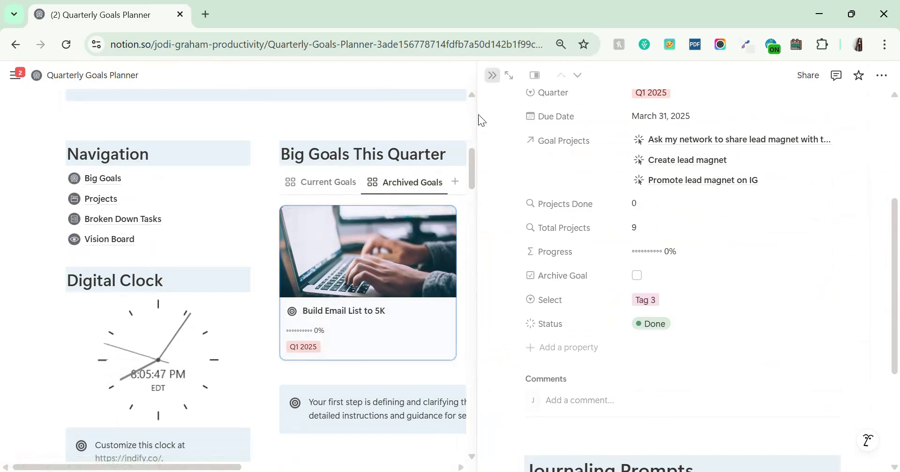
{"action": "left_click", "coordinate": [492, 75]}
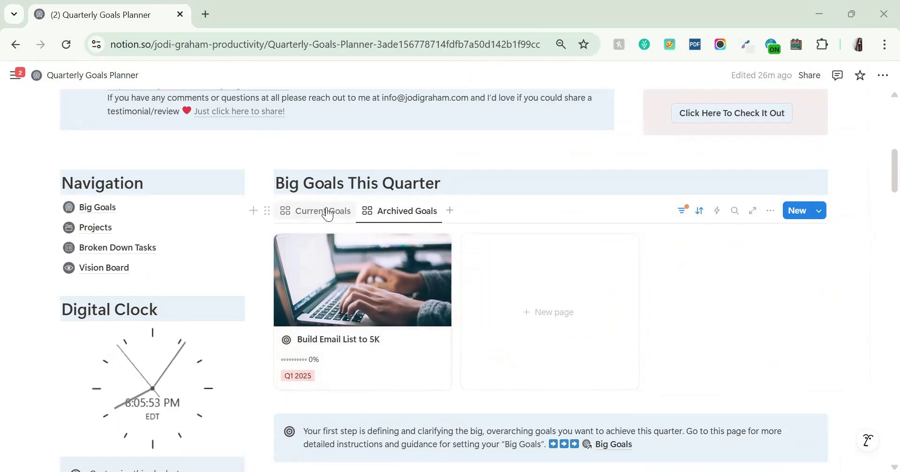
Step: Show the Current Goals view and add an empty text block directly below the Big Goals instruction callout
{"action": "left_click", "coordinate": [356, 224]}
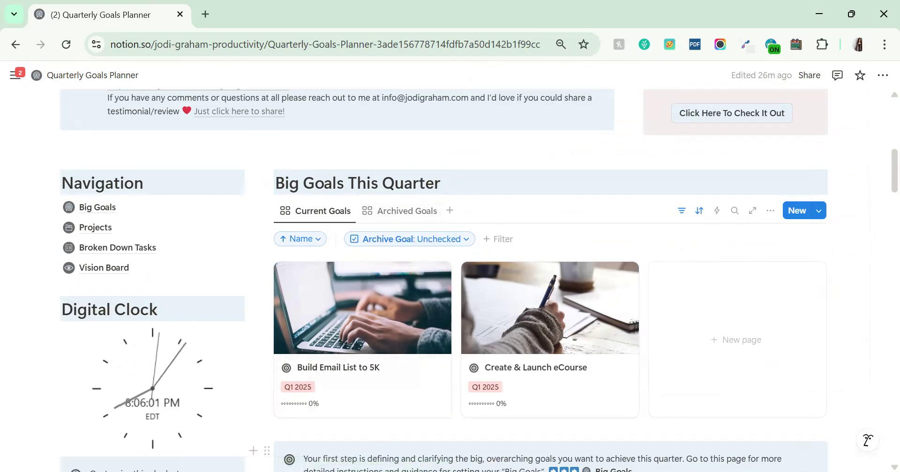
{"action": "scroll", "coordinate": [321, 341], "scroll_direction": "down", "scroll_amount": 5}
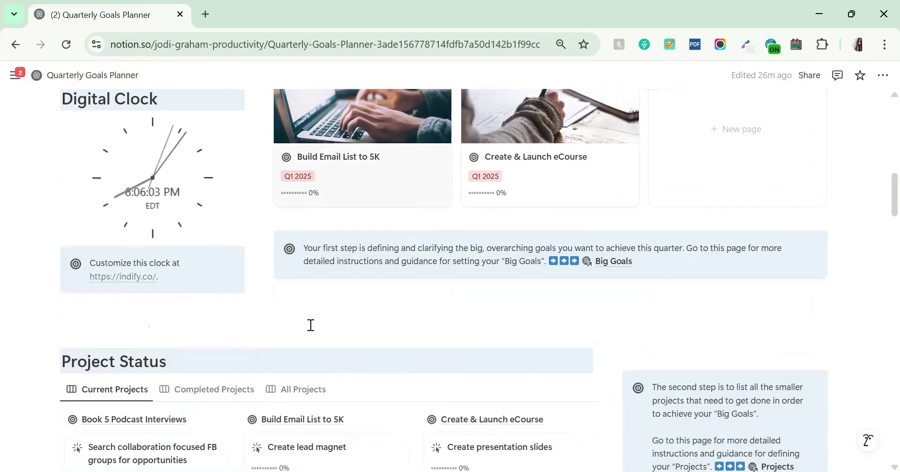
{"action": "left_click", "coordinate": [311, 325]}
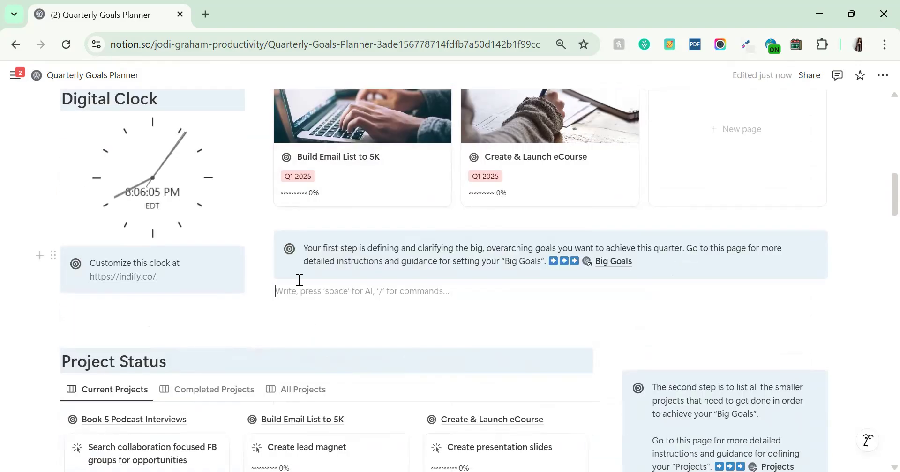
{"action": "scroll", "coordinate": [297, 314], "scroll_direction": "up", "scroll_amount": 3}
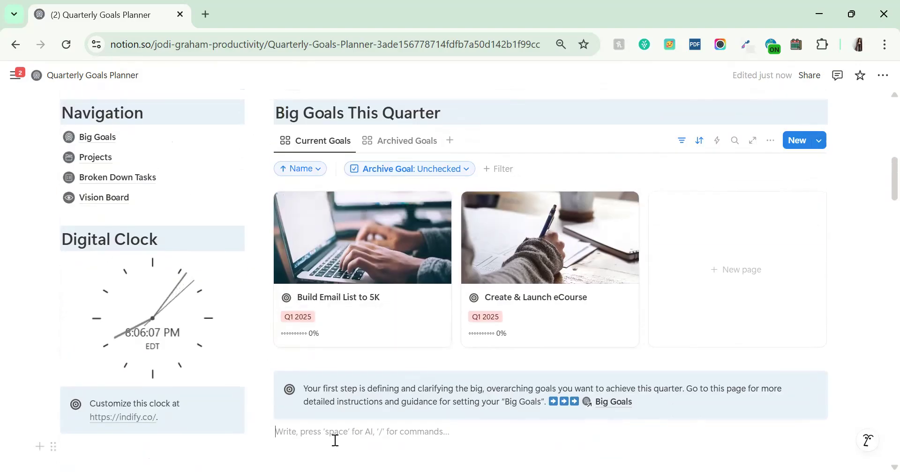
{"action": "scroll", "coordinate": [333, 438], "scroll_direction": "down", "scroll_amount": 2}
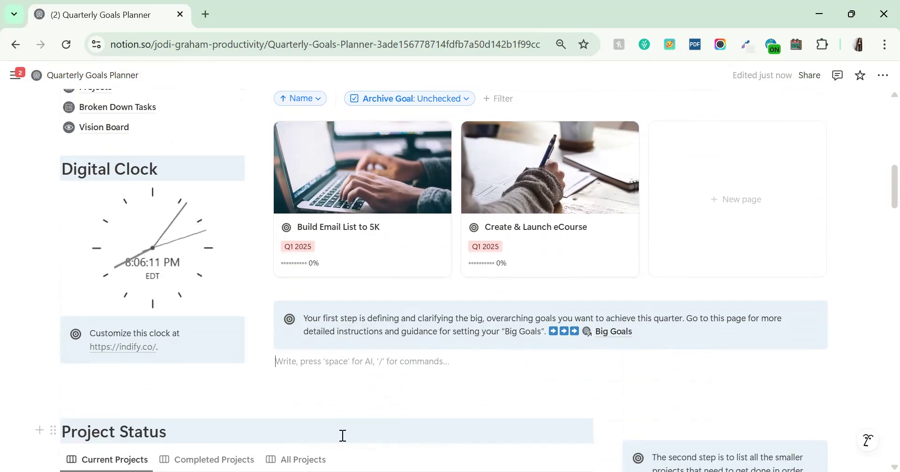
Step: Insert a linked view of the Big Goals database below the callout, using its existing Archived Goals view
{"action": "type", "text": "/"}
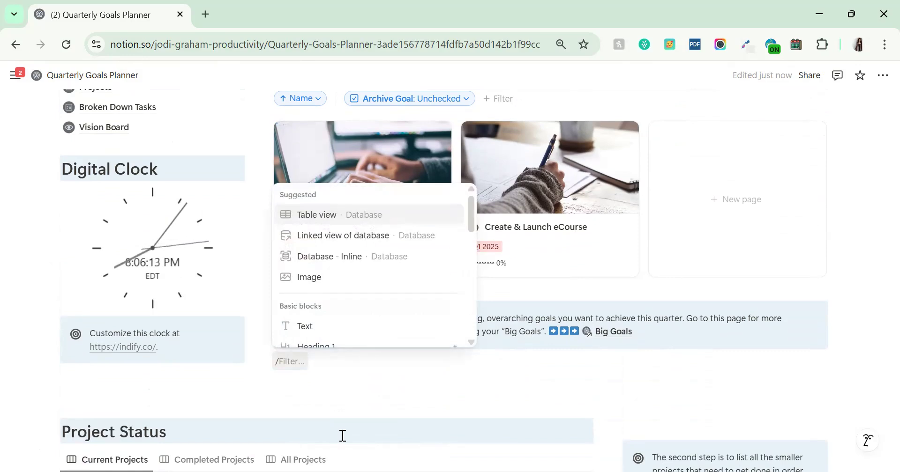
{"action": "type", "text": "linked"}
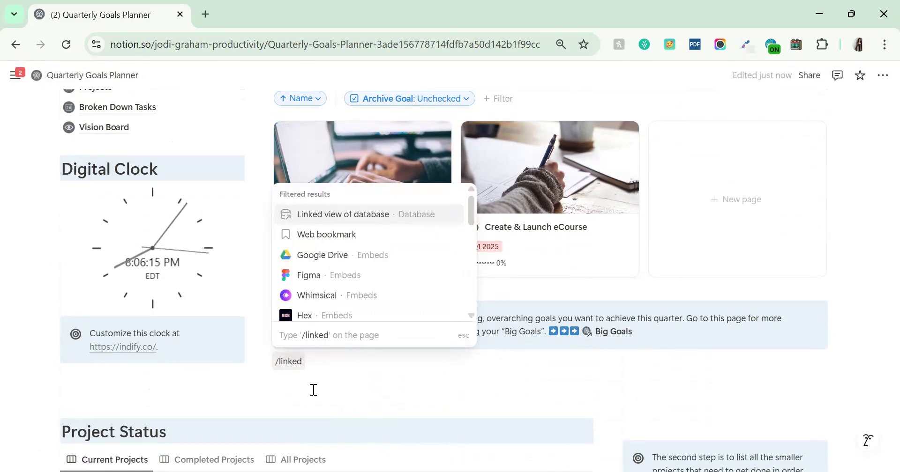
{"action": "mouse_move", "coordinate": [312, 221]}
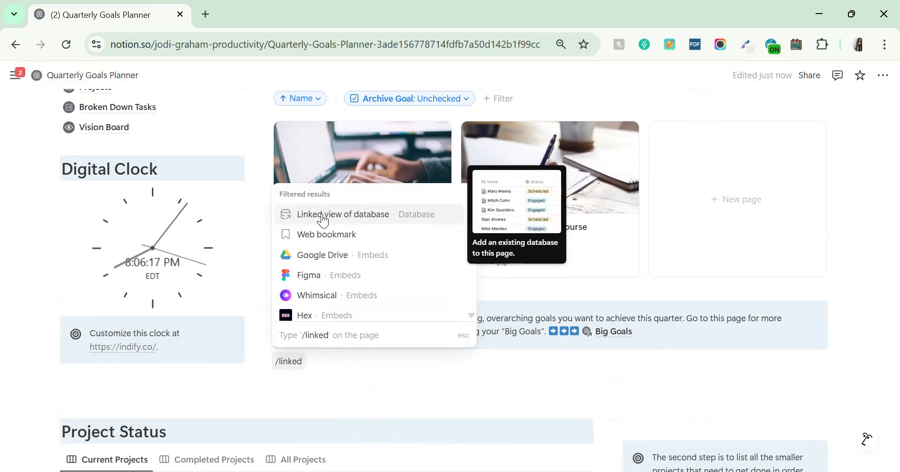
{"action": "left_click", "coordinate": [323, 217]}
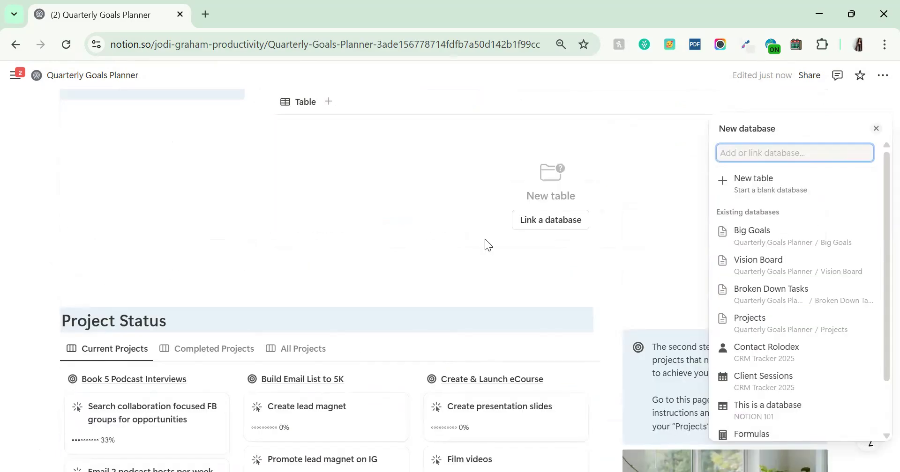
{"action": "left_click", "coordinate": [775, 238]}
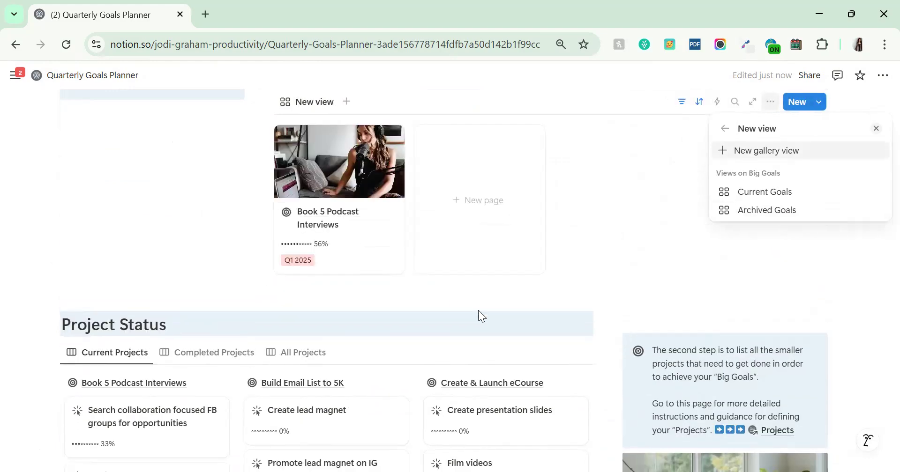
{"action": "left_click", "coordinate": [471, 302]}
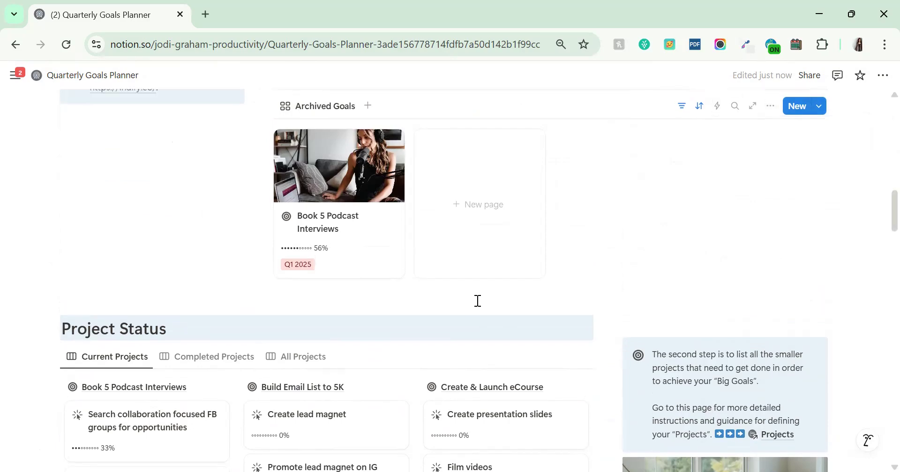
Step: Review the linked Archived Goals gallery and its filter settings, comparing it with the Current Goals view above
{"action": "scroll", "coordinate": [476, 299], "scroll_direction": "up", "scroll_amount": 3}
{"action": "scroll", "coordinate": [389, 323], "scroll_direction": "up", "scroll_amount": 2}
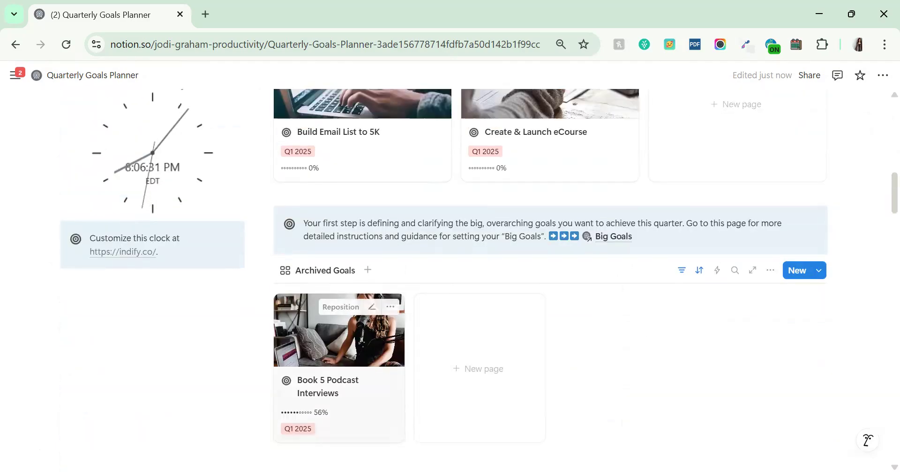
{"action": "scroll", "coordinate": [348, 389], "scroll_direction": "down", "scroll_amount": 2}
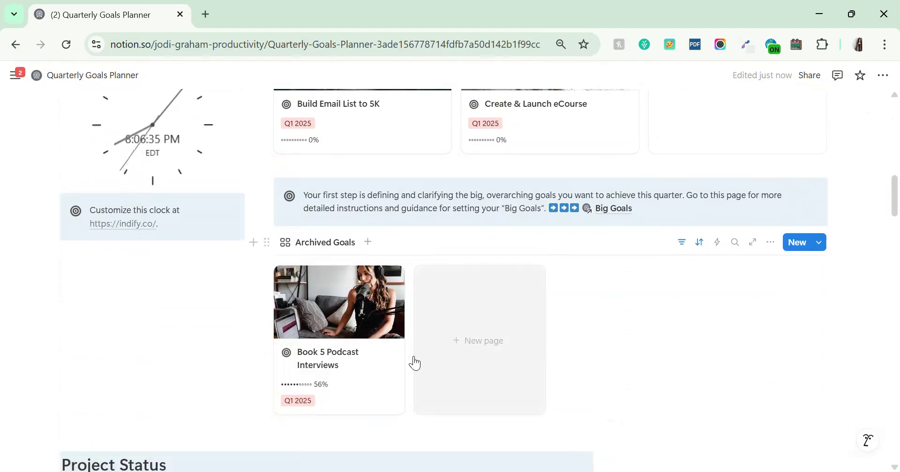
{"action": "left_click", "coordinate": [683, 243]}
{"action": "left_click", "coordinate": [683, 243]}
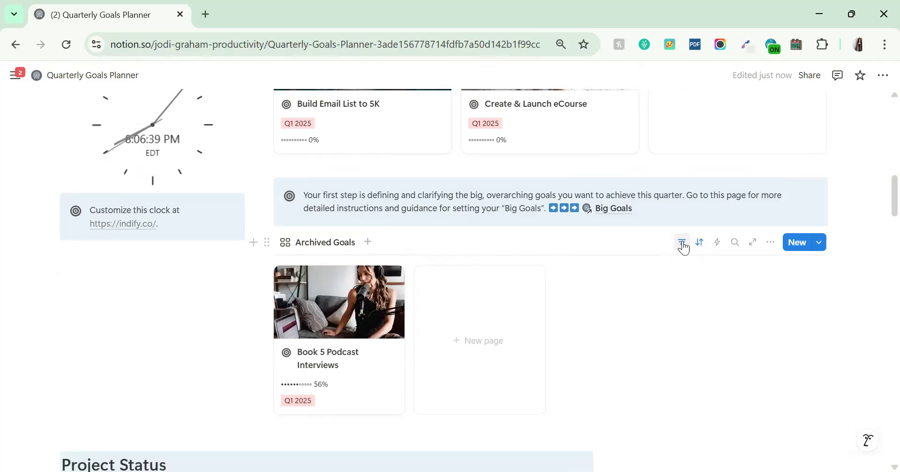
{"action": "scroll", "coordinate": [387, 365], "scroll_direction": "up", "scroll_amount": 5}
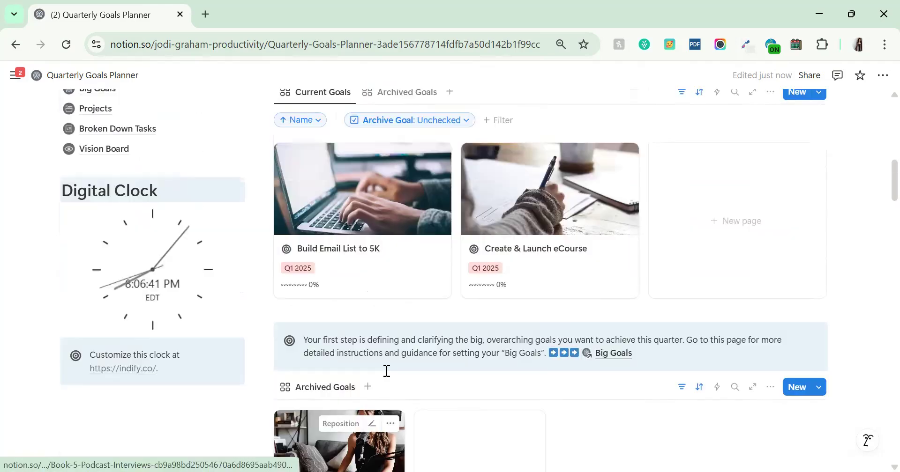
{"action": "scroll", "coordinate": [422, 307], "scroll_direction": "up", "scroll_amount": 2}
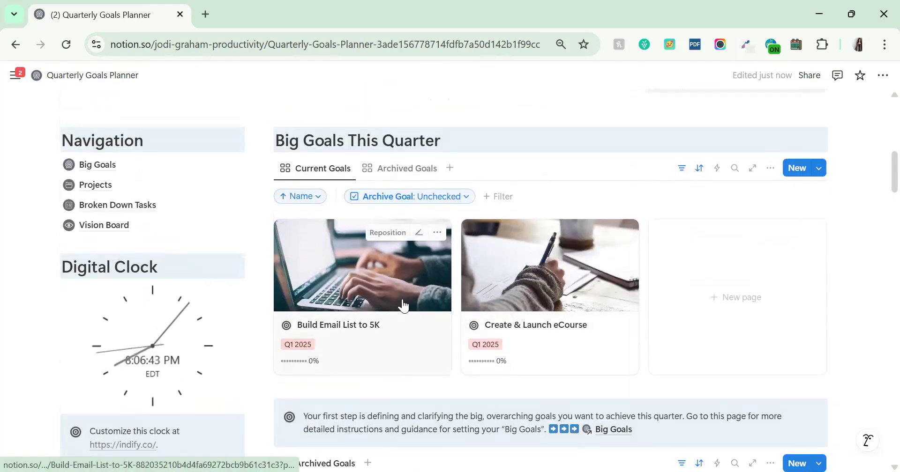